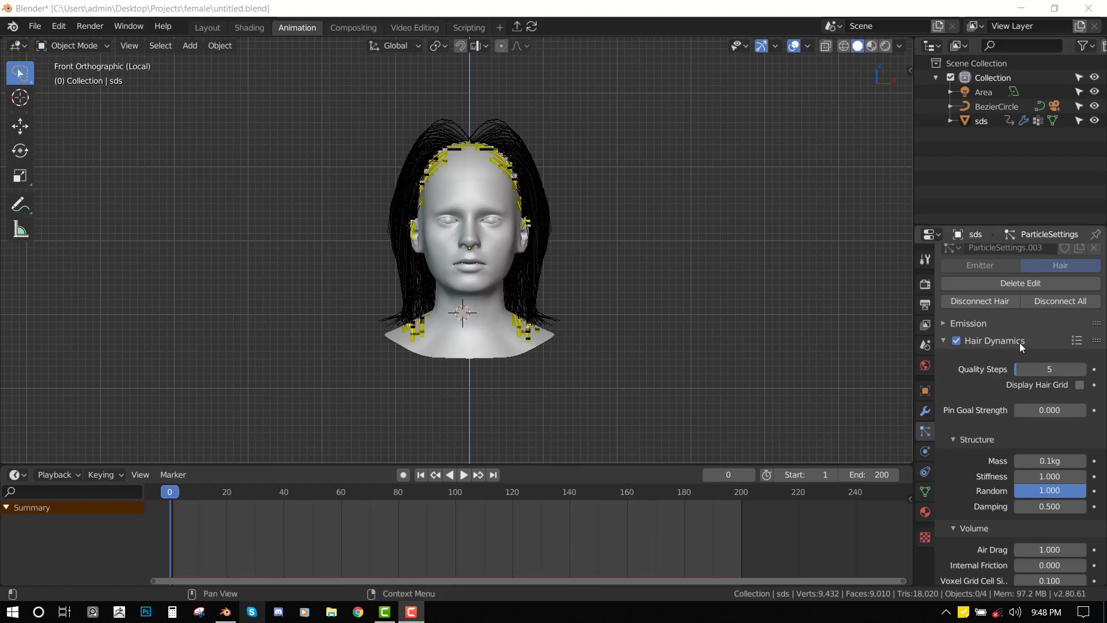
Uncheck Hair Dynamics on the head's hair particles and view the head from the front
click(956, 341)
middle_drag(392, 312, 524, 210)
key(KP_1)
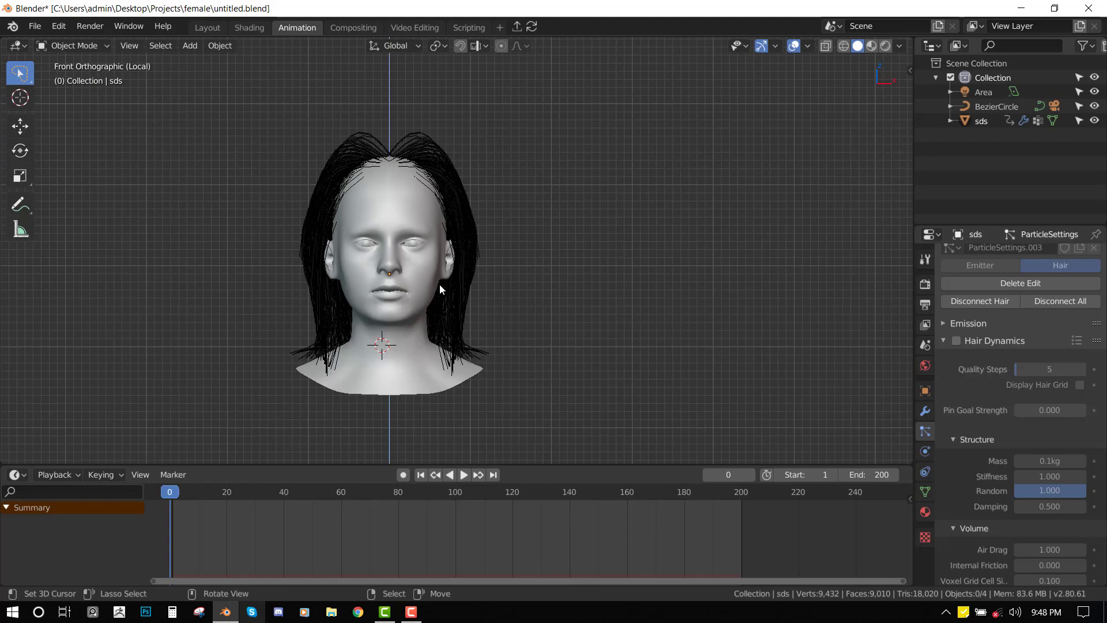
Select the head, re-check Hair Dynamics, and open the timeline's Playback menu
click(458, 202)
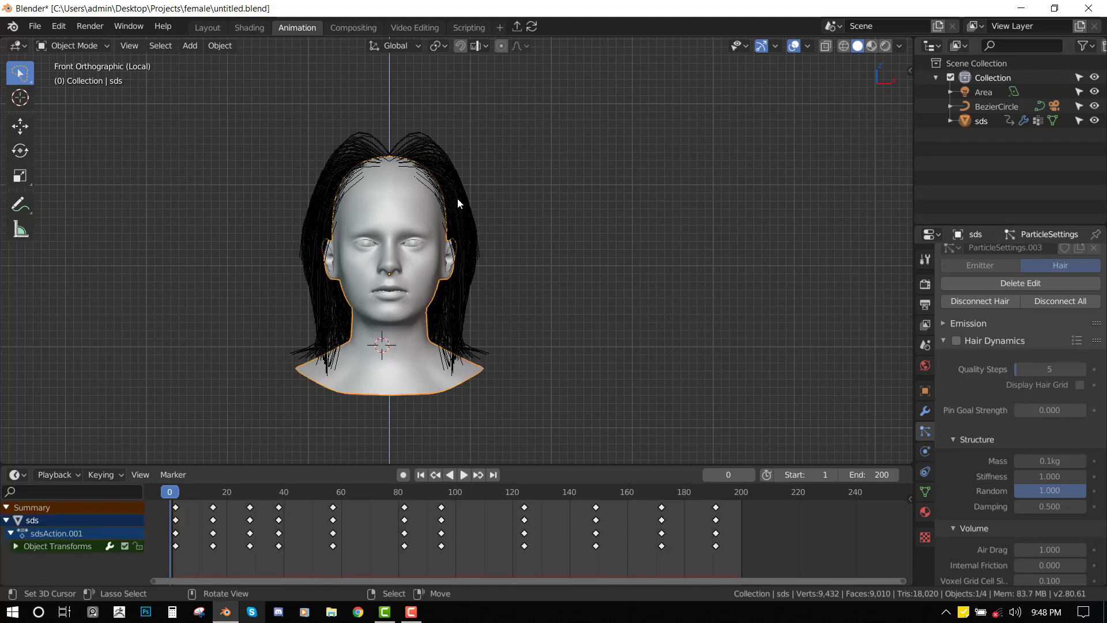
middle_drag(457, 198, 542, 270)
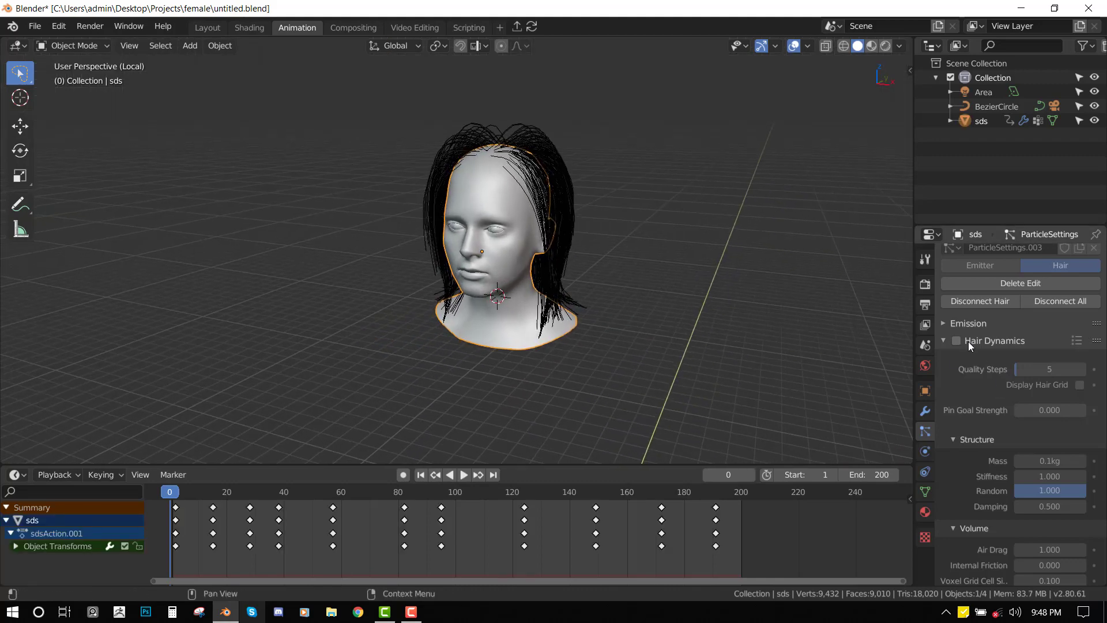
click(957, 341)
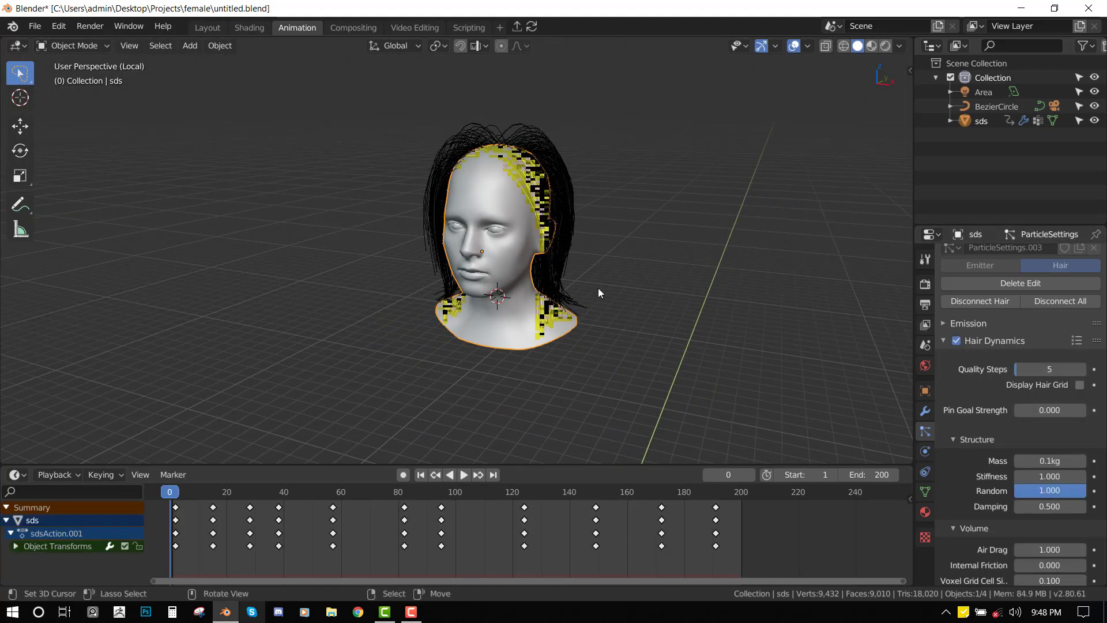
middle_drag(687, 292, 750, 283)
click(55, 475)
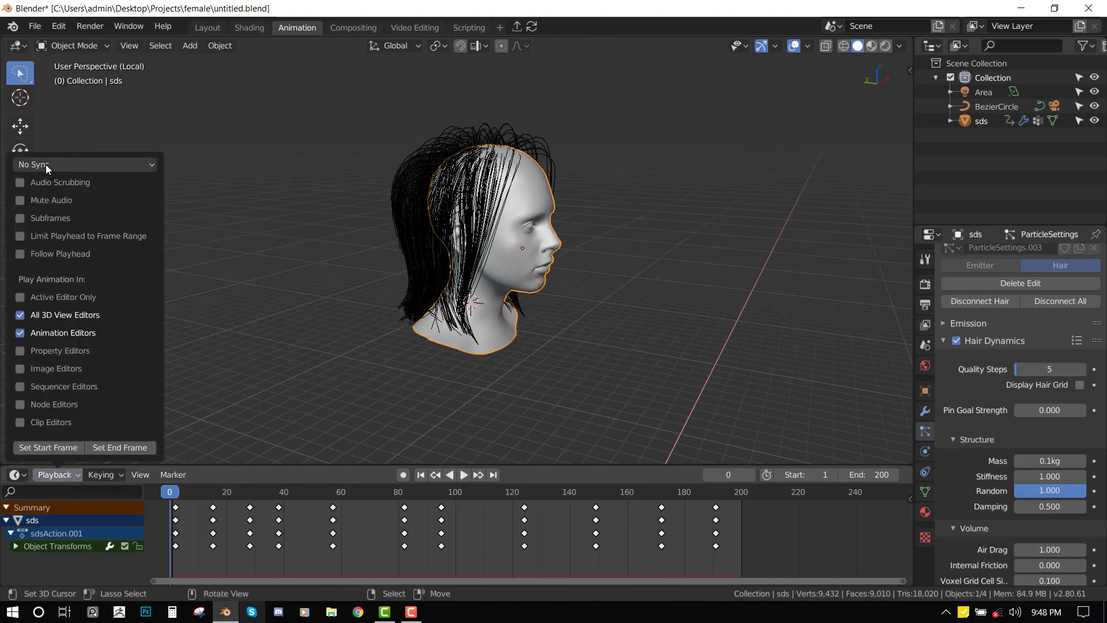
Play the hair simulation, orbiting around the head, and stop at frame 39 in front view
key(space)
middle_drag(567, 331, 538, 330)
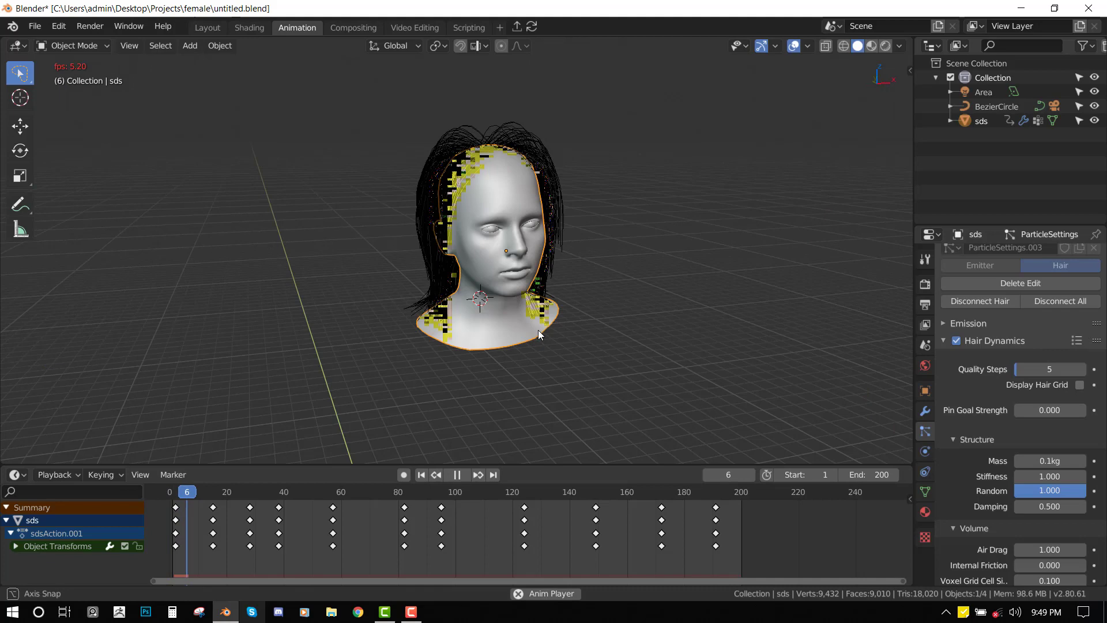
click(586, 280)
middle_drag(586, 279, 617, 220)
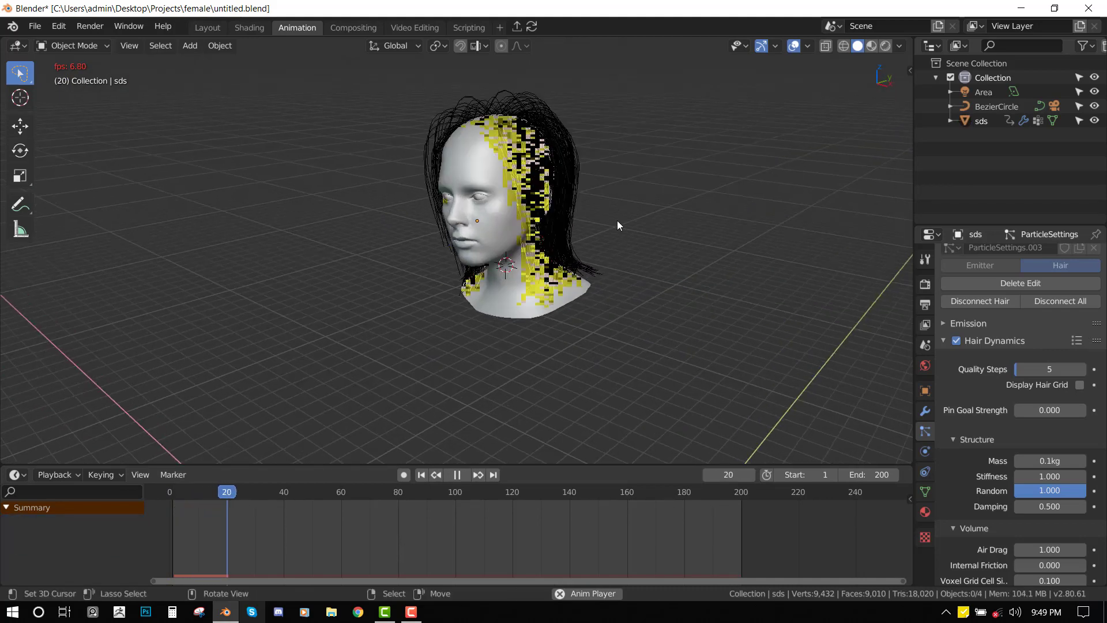
key(space)
middle_drag(548, 203, 598, 293)
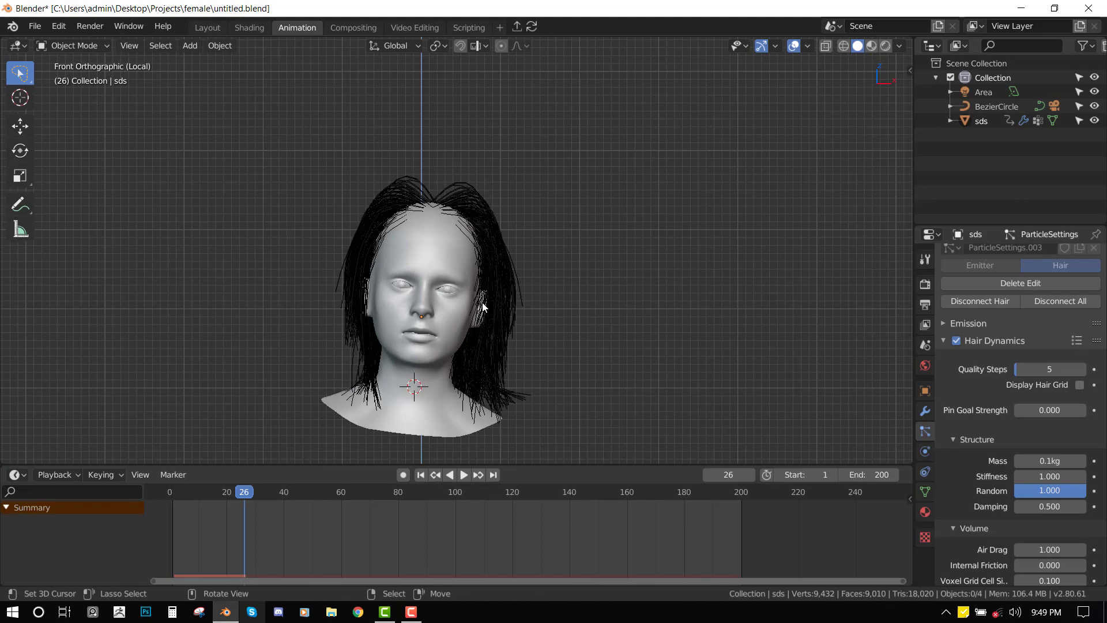
middle_drag(482, 302, 461, 334)
key(space)
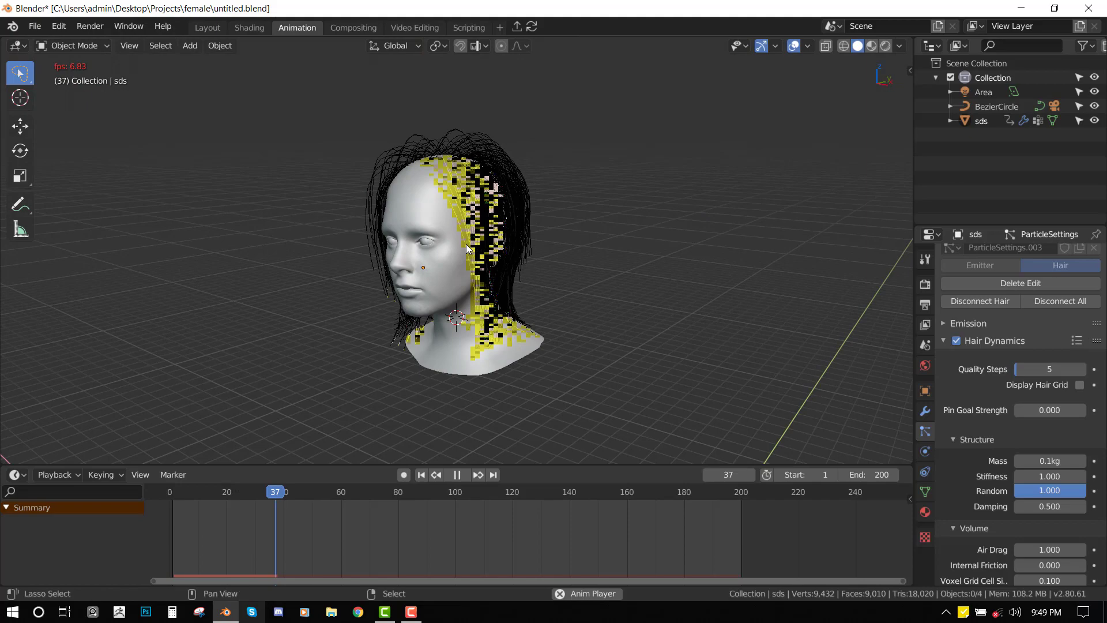
key(space)
middle_drag(503, 261, 531, 265)
key(KP_1)
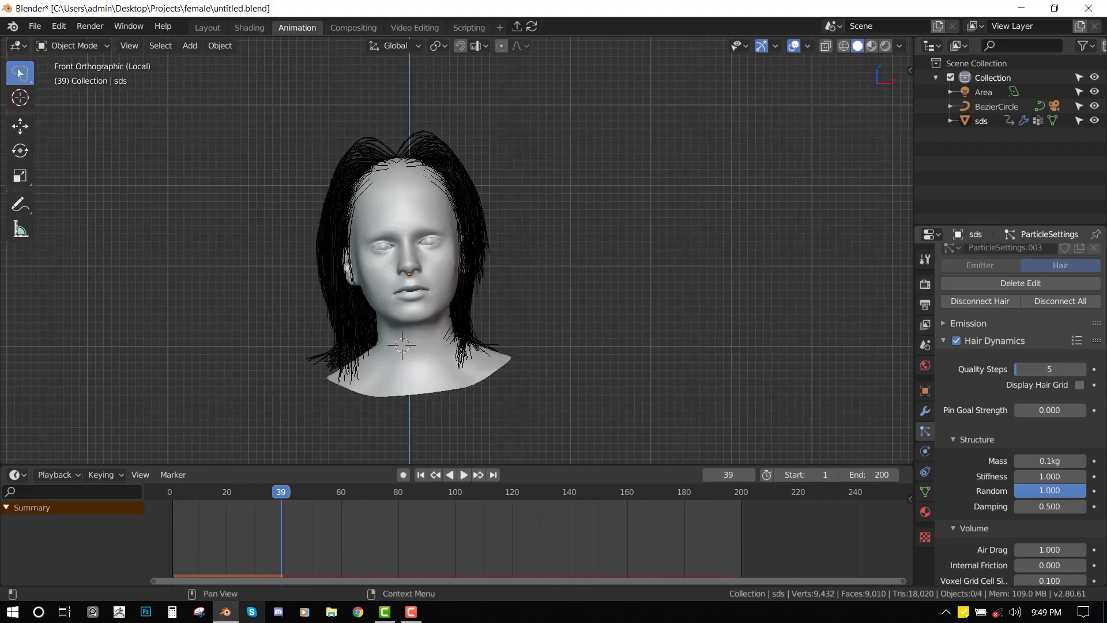
scroll(967, 345, down, 4)
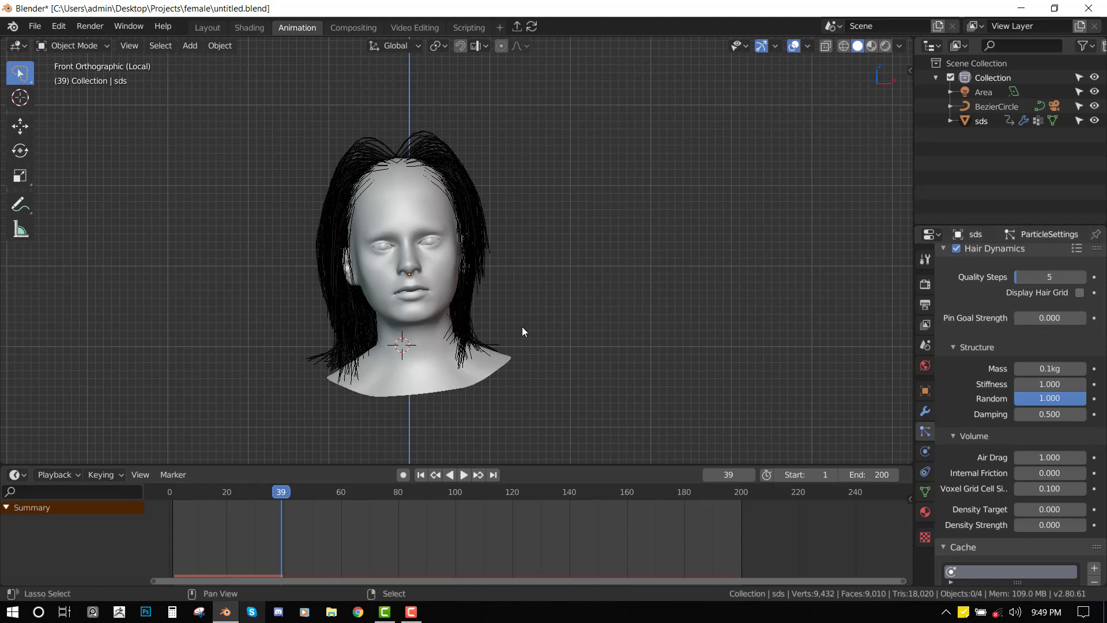
From frame 1, raise Pin Goal Strength to 12.6 and play the simulation to frame 31
key(shift+Left)
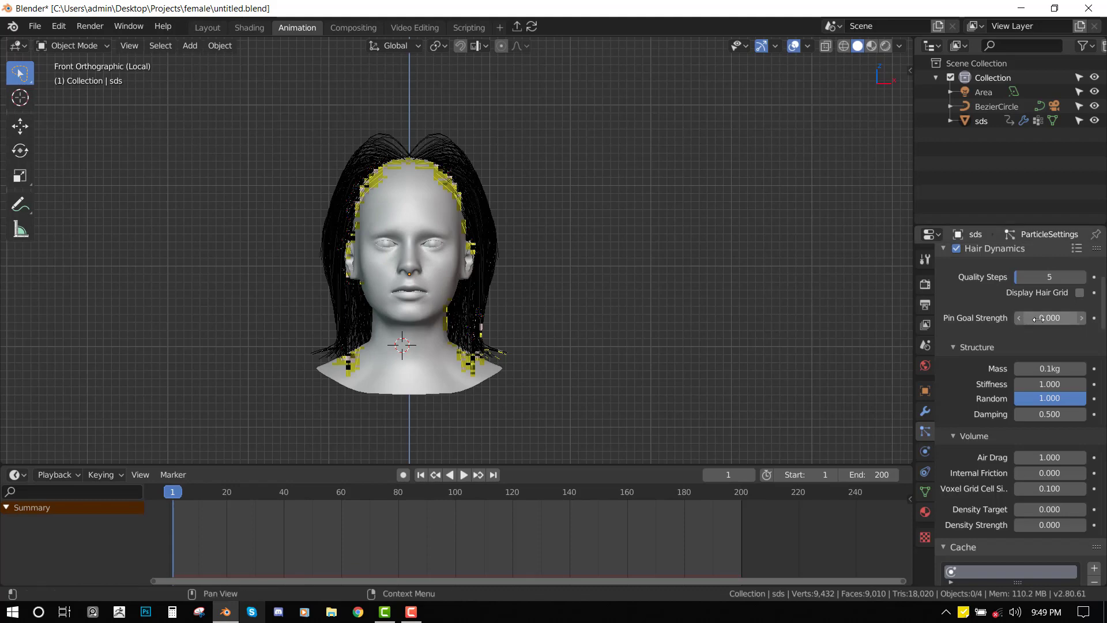
drag(1026, 318, 1061, 318)
middle_drag(601, 333, 575, 341)
key(space)
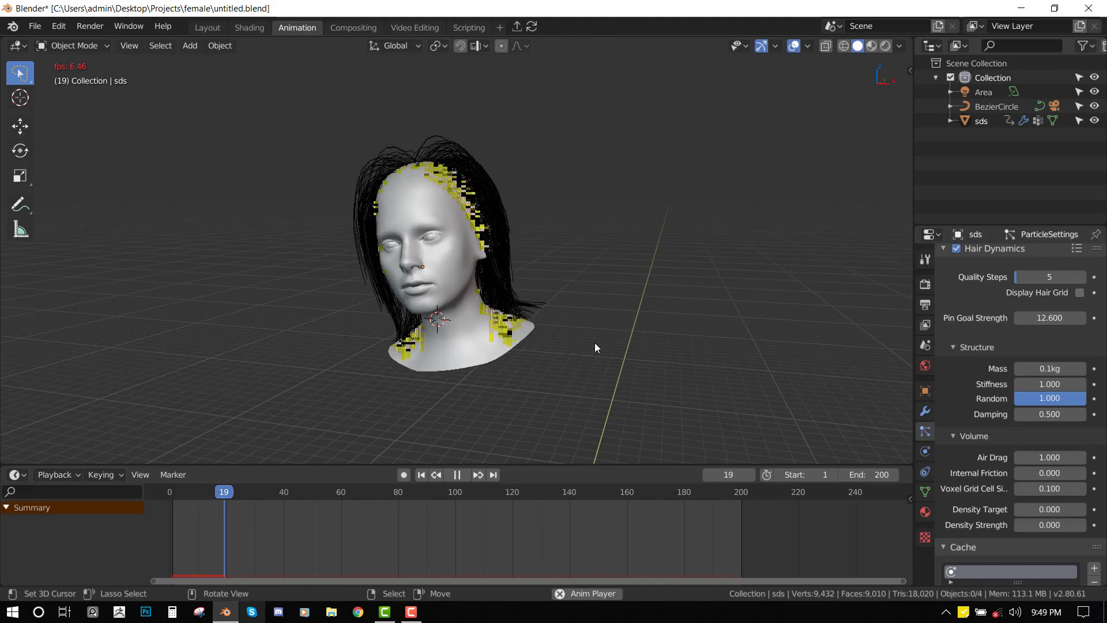
middle_drag(594, 342, 631, 343)
key(space)
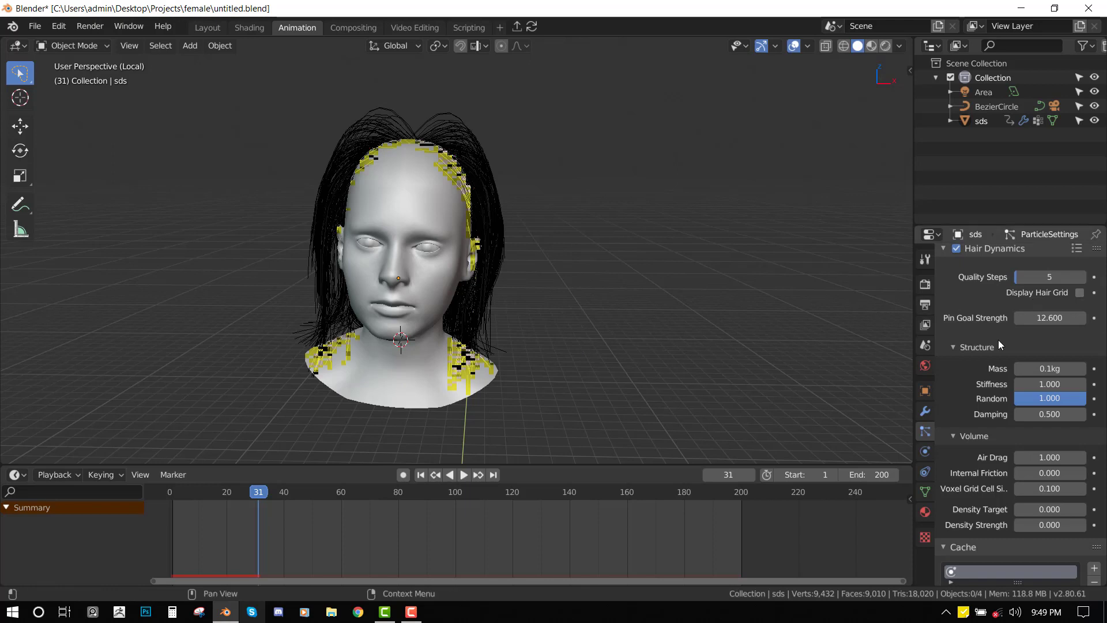
Set Pin Goal Strength back to 0
click(1035, 322)
text(0)
key(Return)
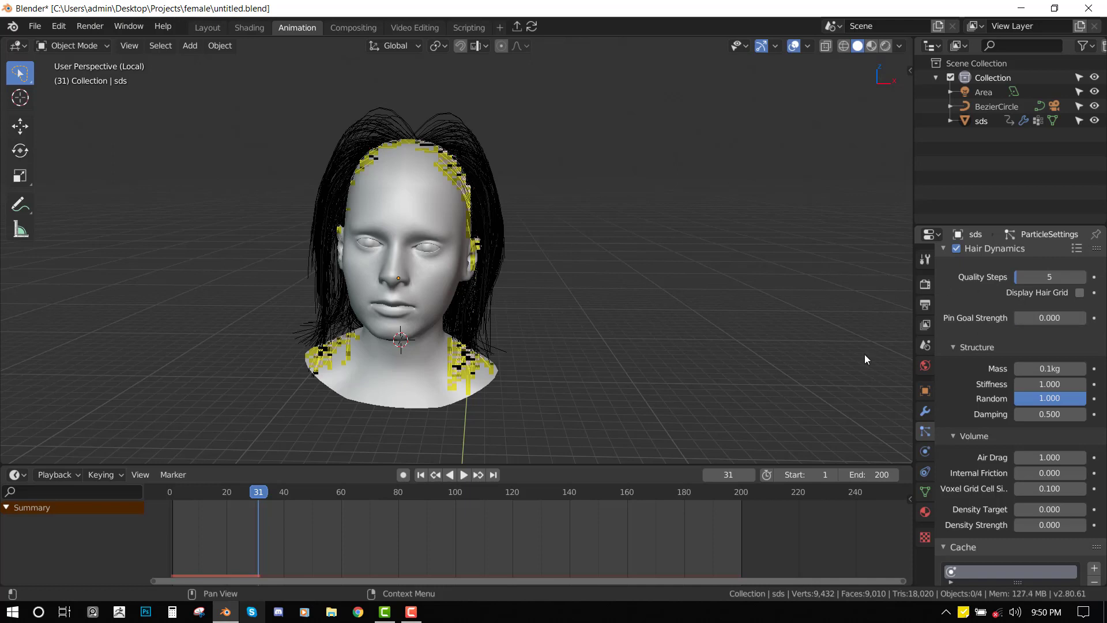
Set the hair Mass to 2 kg and replay the simulation from frame 1 to frame 19
scroll(1002, 391, down, 1)
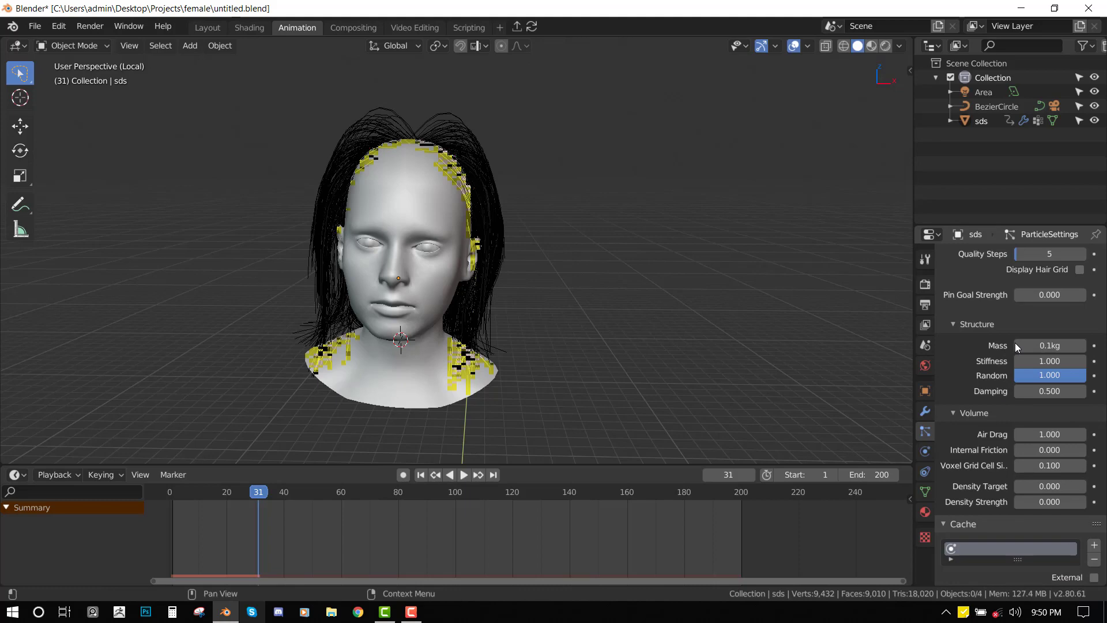
key(KP_1)
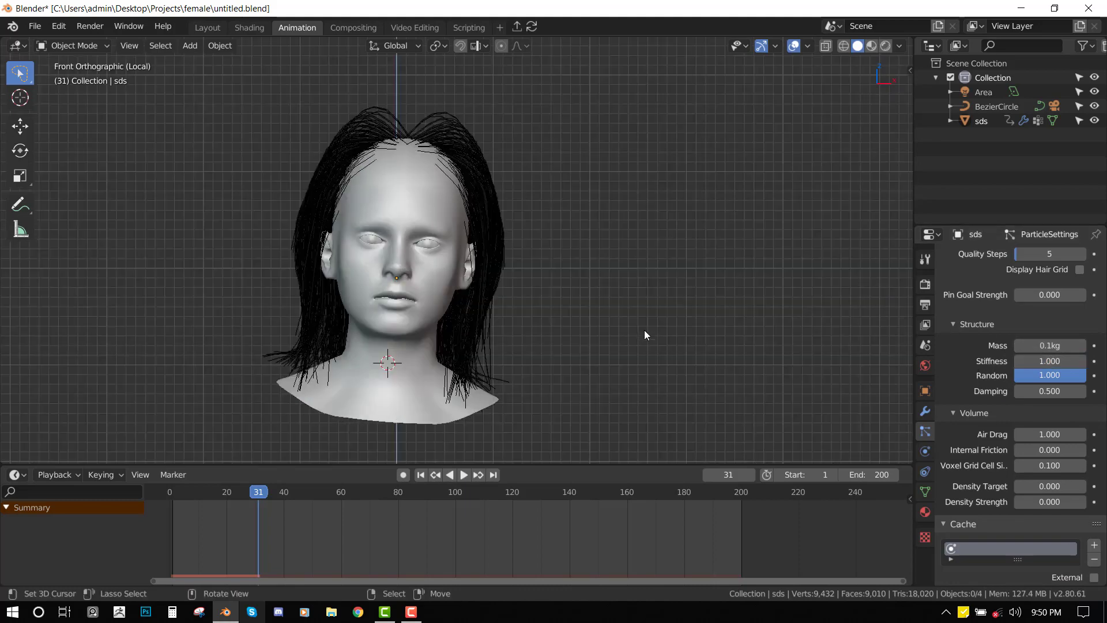
double_click(1035, 345)
text(1)
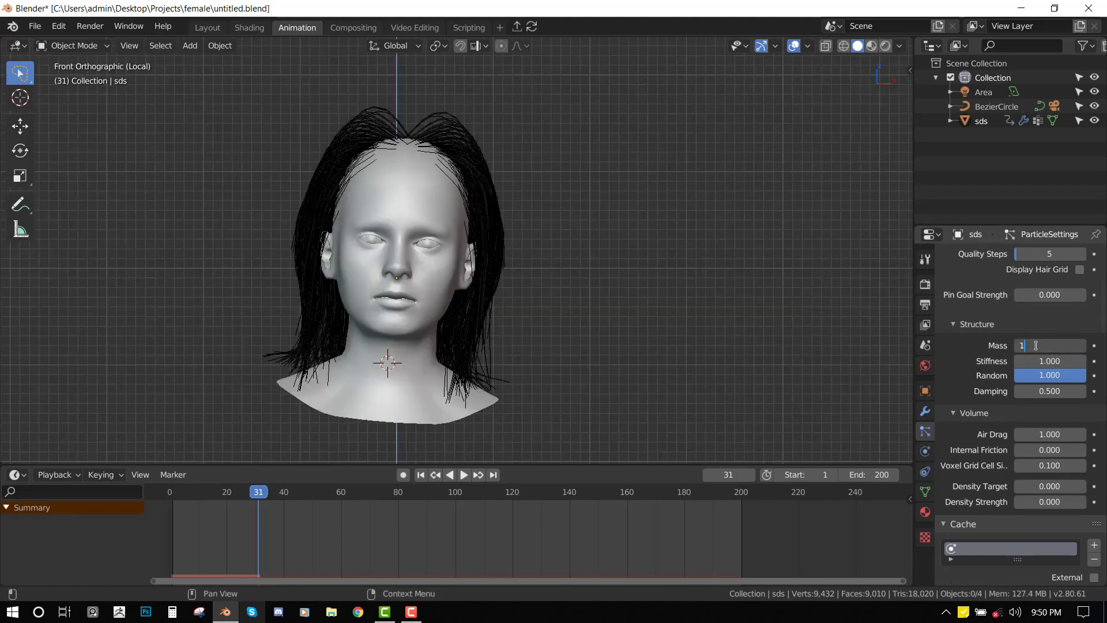
key(BackSpace)
text(2)
key(Return)
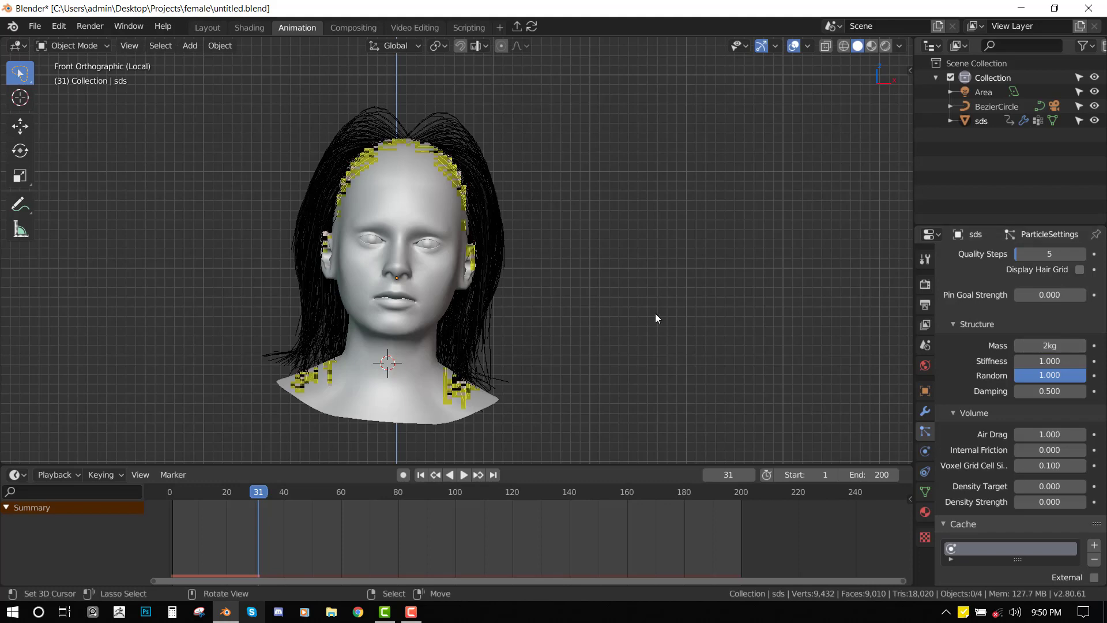
key(shift+Left)
key(space)
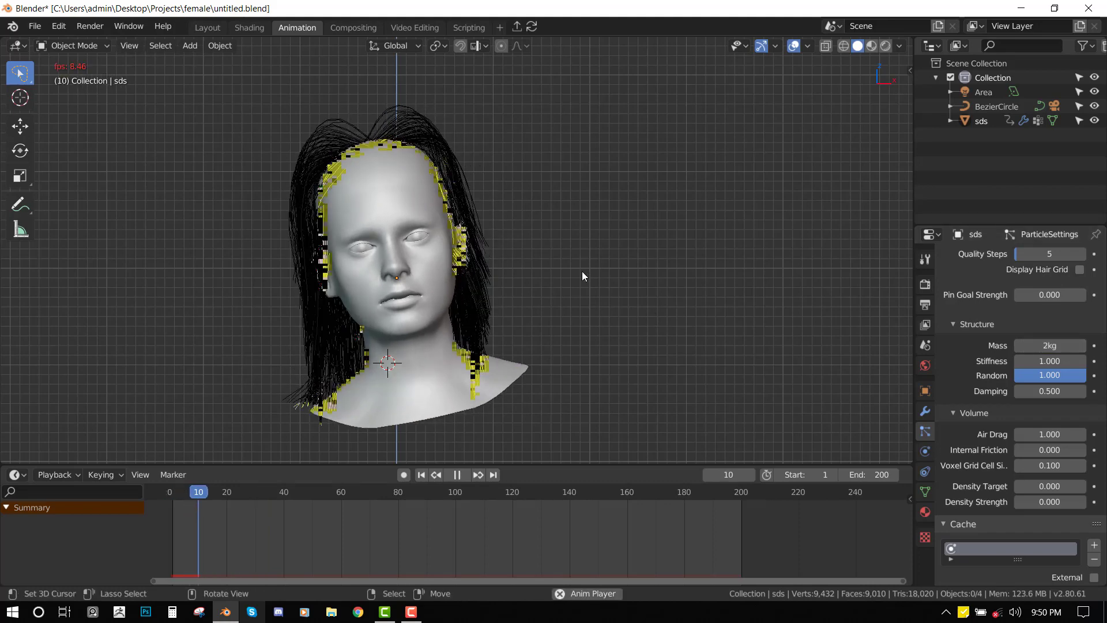
key(space)
key(KP_Divide)
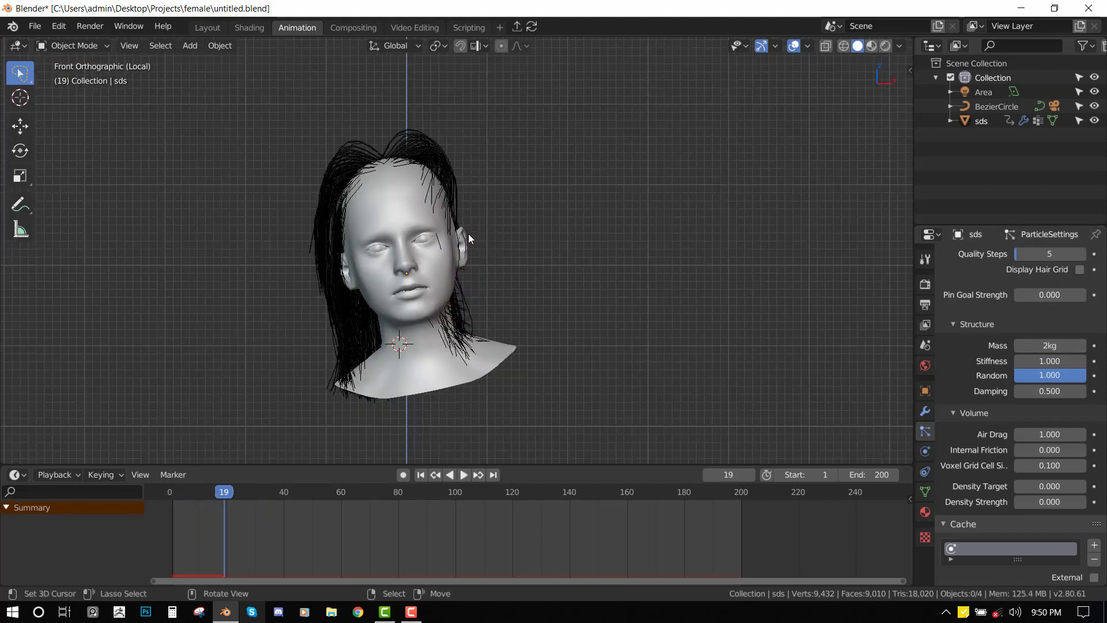
middle_drag(469, 238, 465, 206)
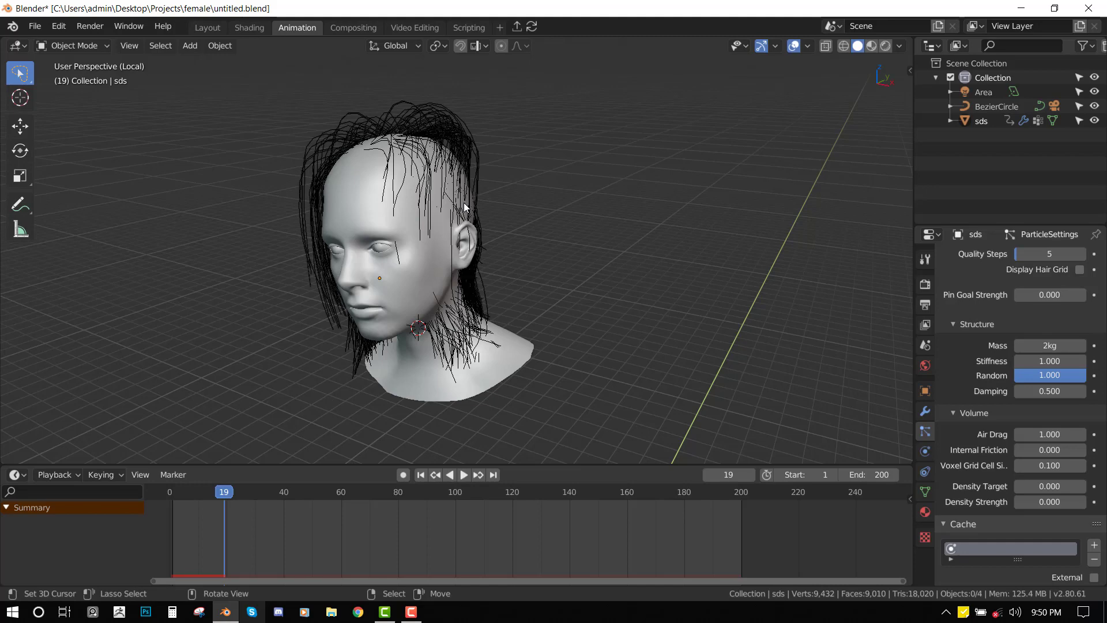
Lower the hair Mass to 0.7 kg and play the simulation again
click(1050, 345)
text(.)
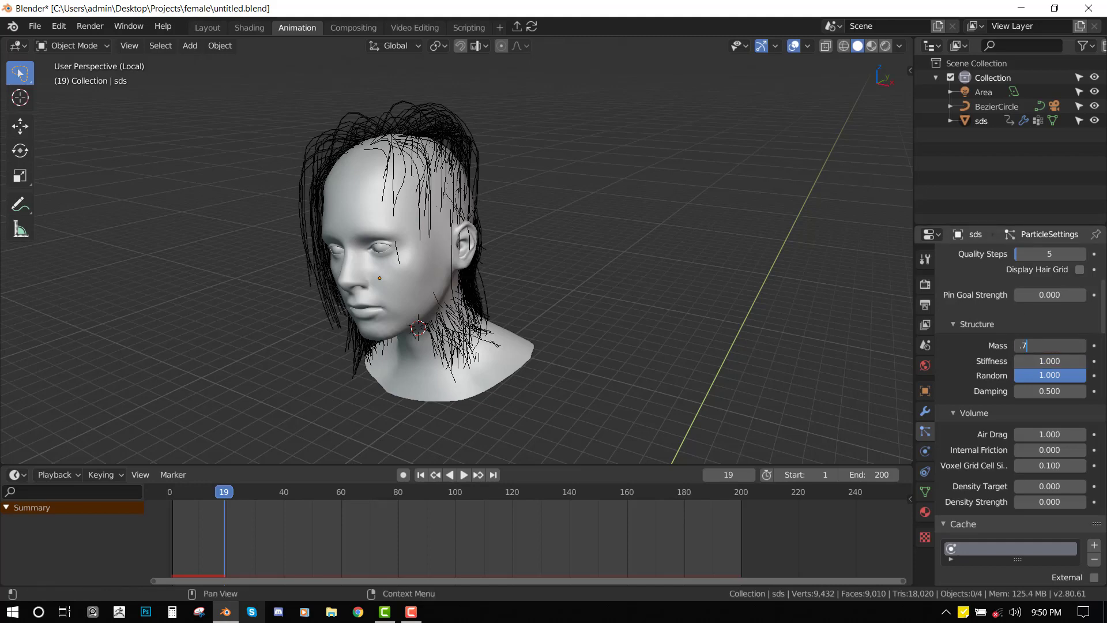
text(7)
key(Return)
key(space)
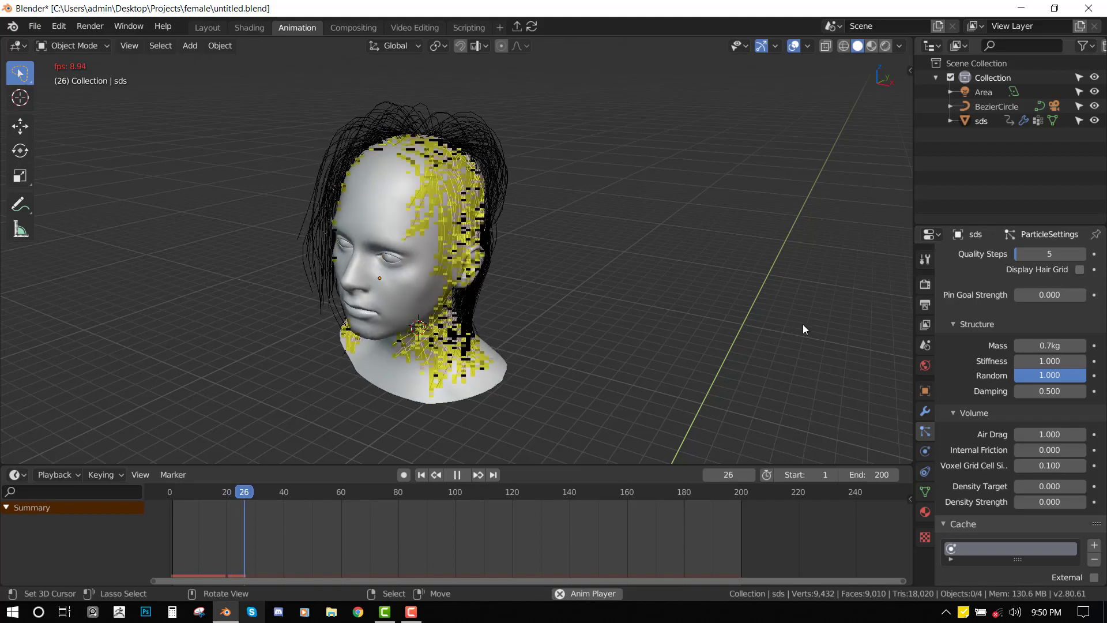
key(KP_1)
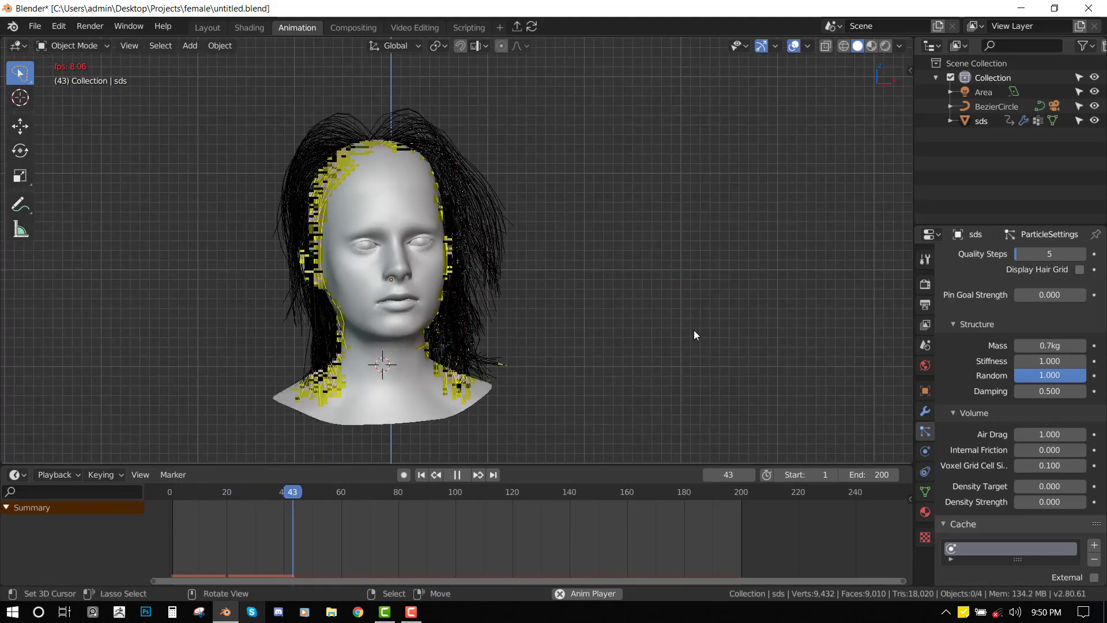
Set the Mass to 0.07 kg, replay from the start and pause near frame 50
click(1050, 345)
text(.07)
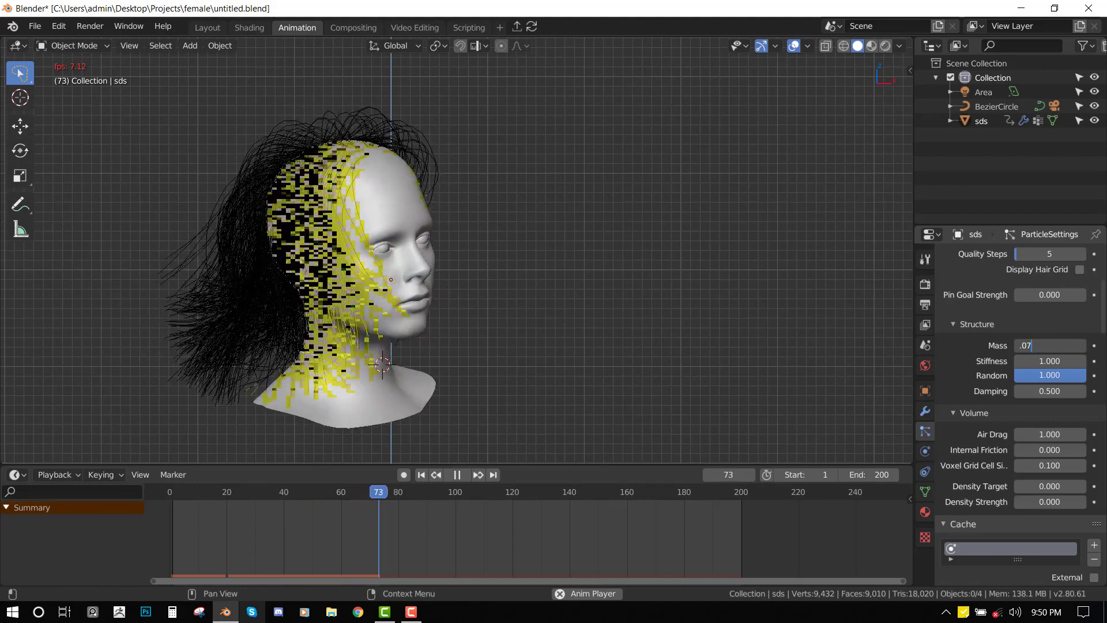
key(Return)
key(shift+Left)
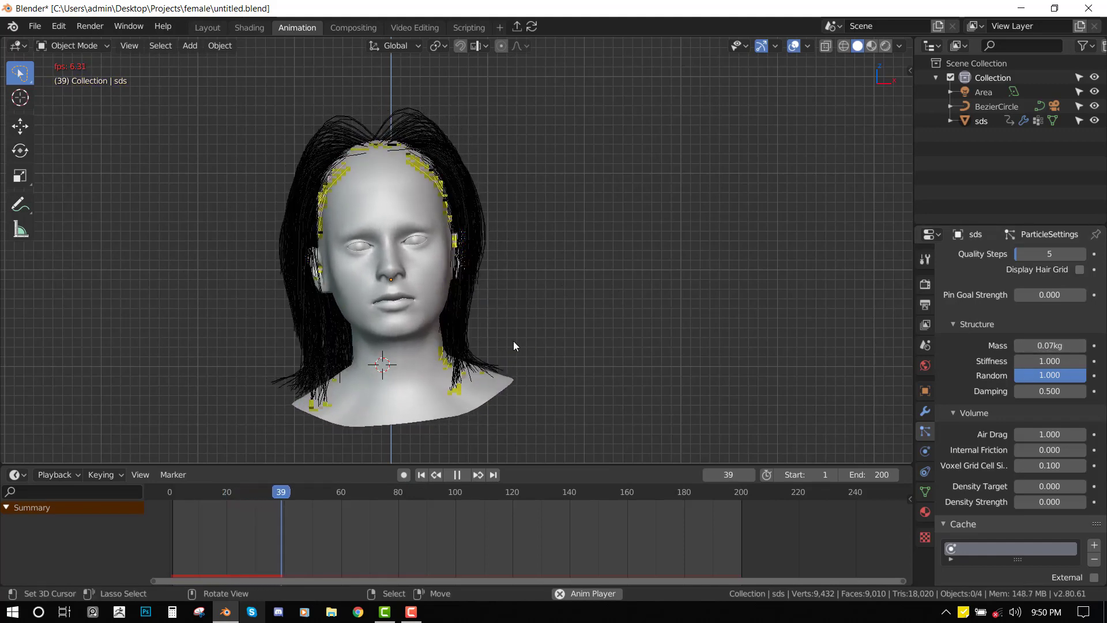
key(space)
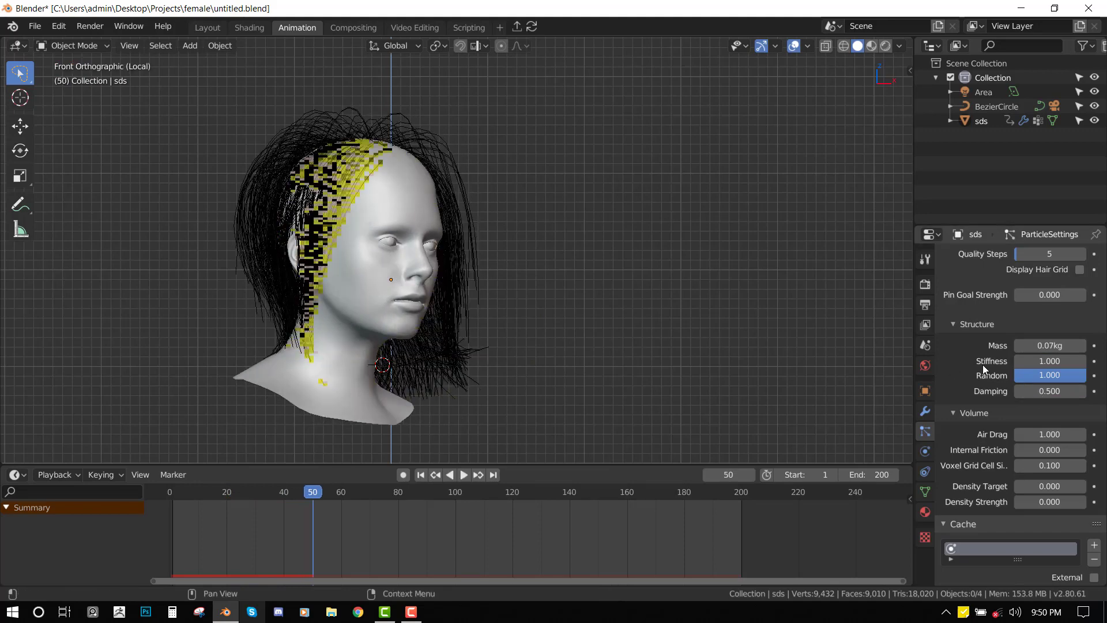
key(BackSpace)
Drag Random stiffness to 0.063 and orbit around the head to inspect the frame-50 hair
drag(1020, 376, 1024, 376)
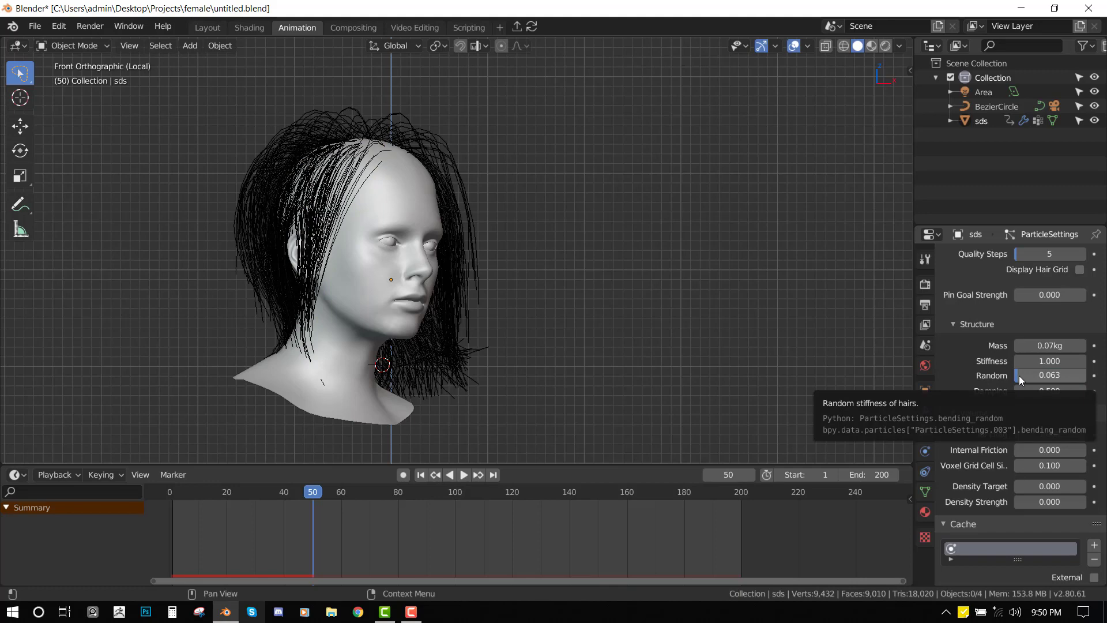
middle_drag(829, 383, 810, 379)
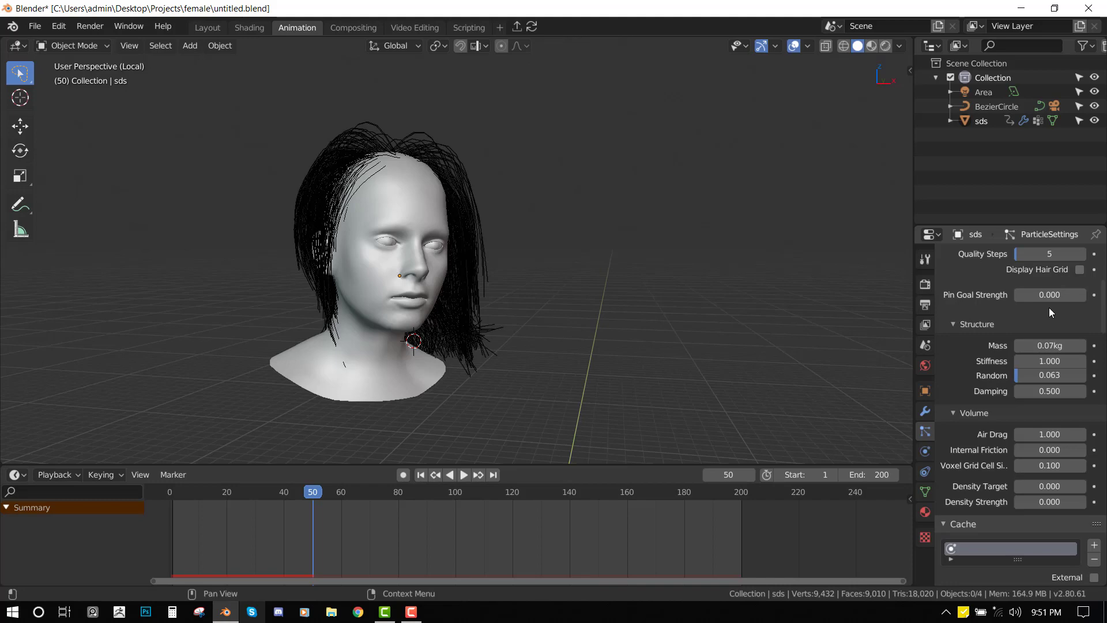
middle_drag(541, 345, 566, 324)
scroll(996, 369, down, 2)
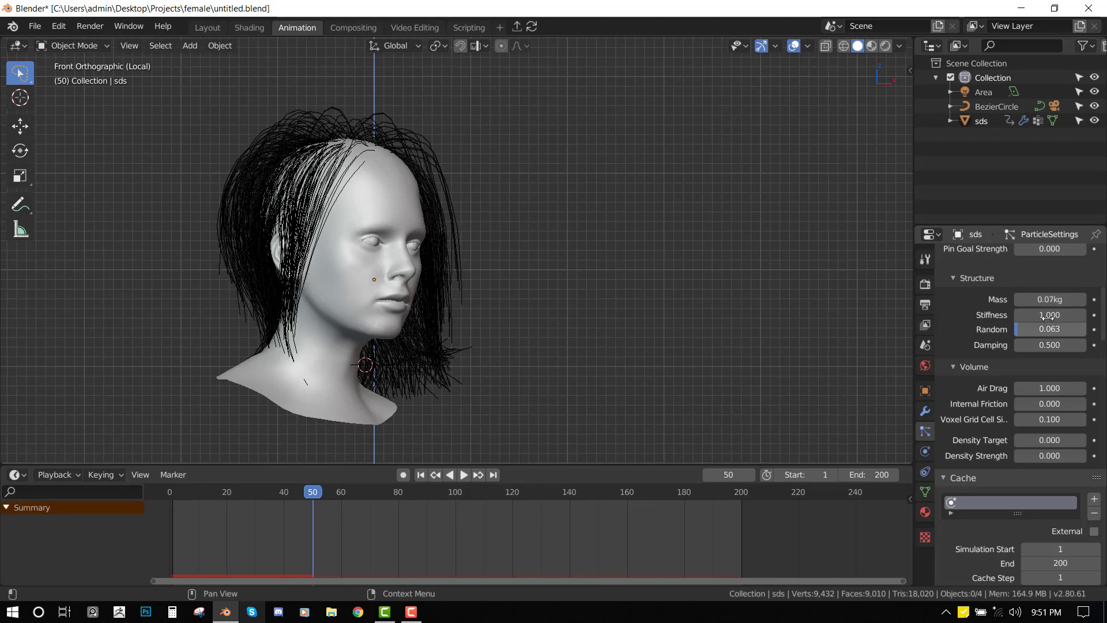
middle_drag(733, 314, 702, 324)
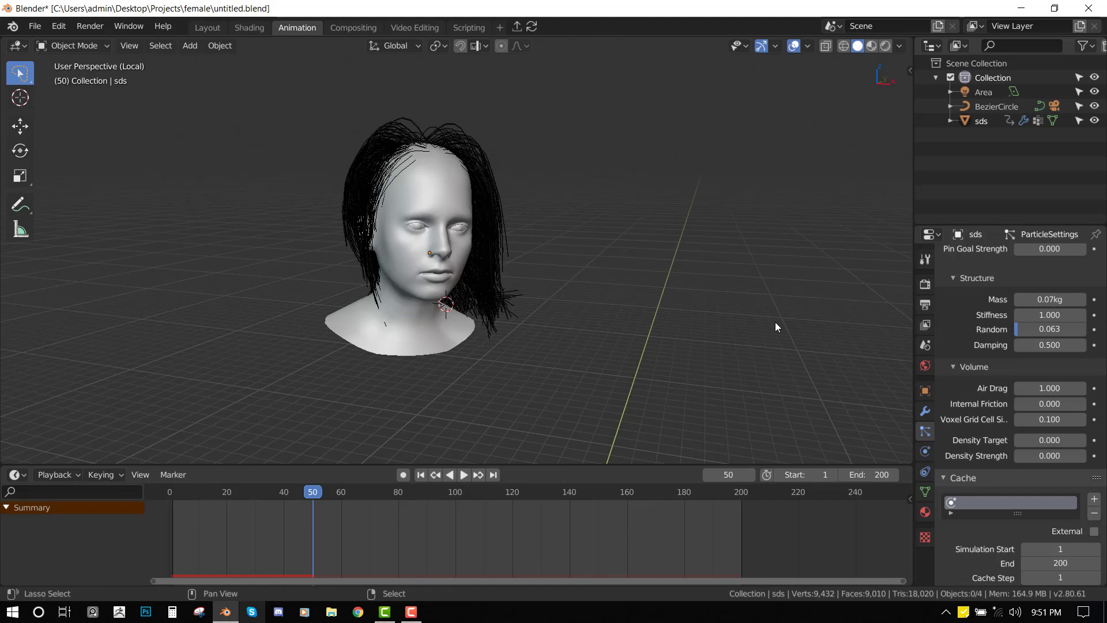
Rewind the hair simulation to frame 1 and view the head from the front
key(shift+Left)
key(KP_1)
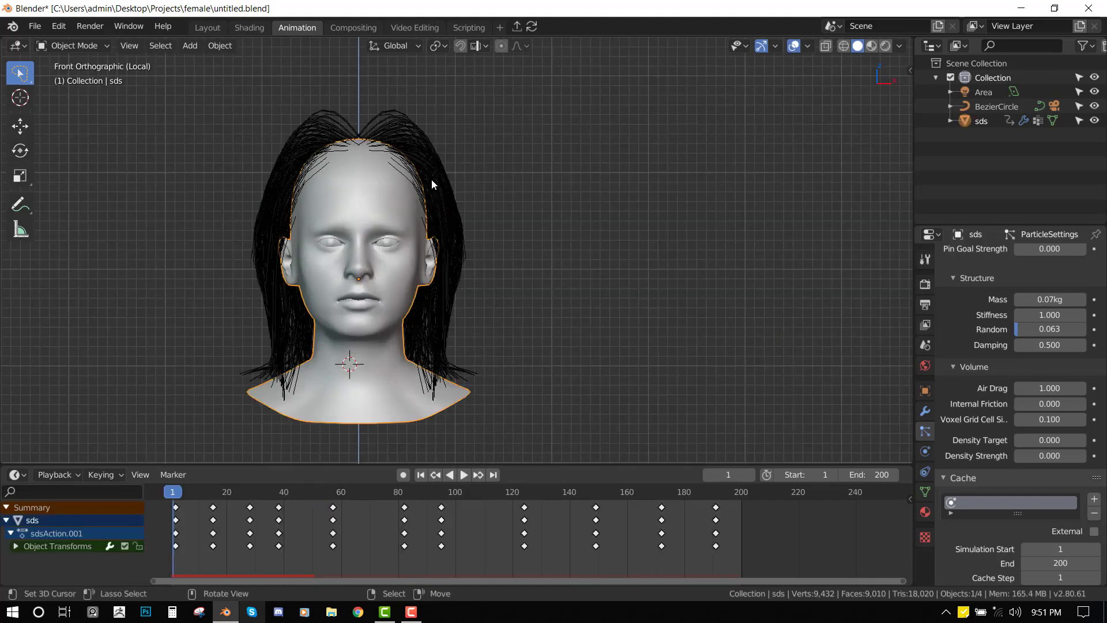
ctrl+scroll(593, 225, left, 5)
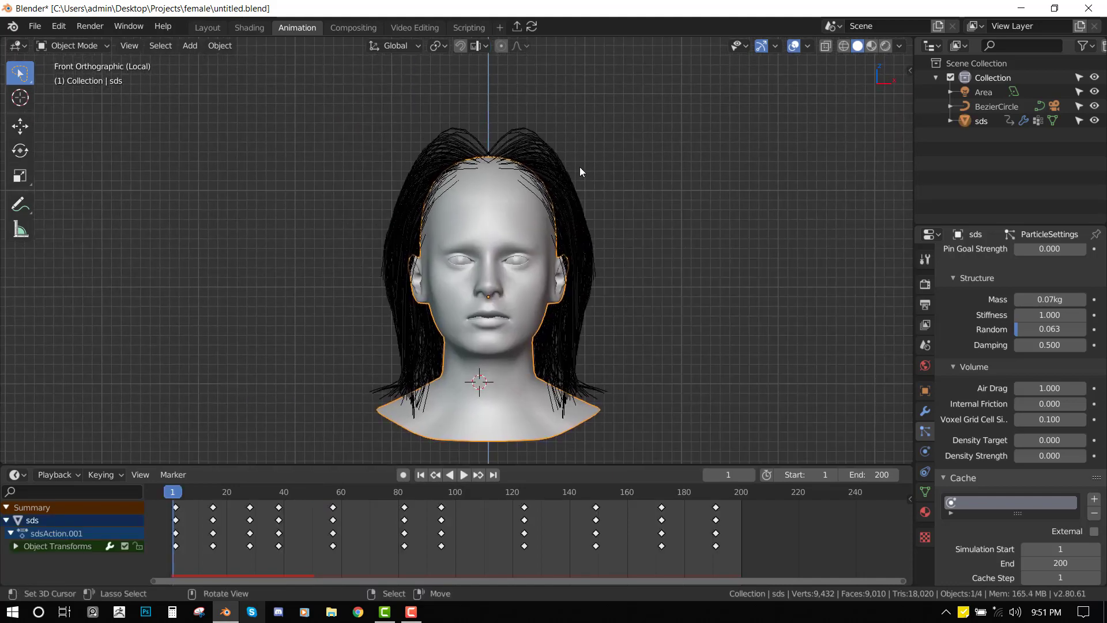
middle_drag(526, 161, 555, 183)
Switch the hair into Particle Edit mode with the Weight brush and look around the head
key(ctrl+Tab)
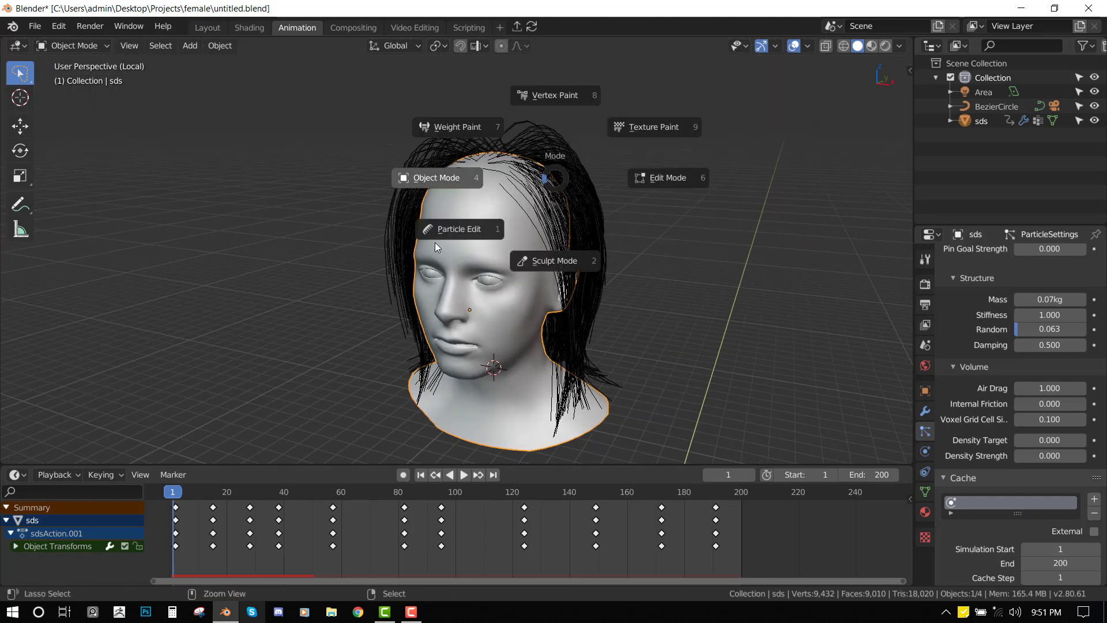
click(528, 211)
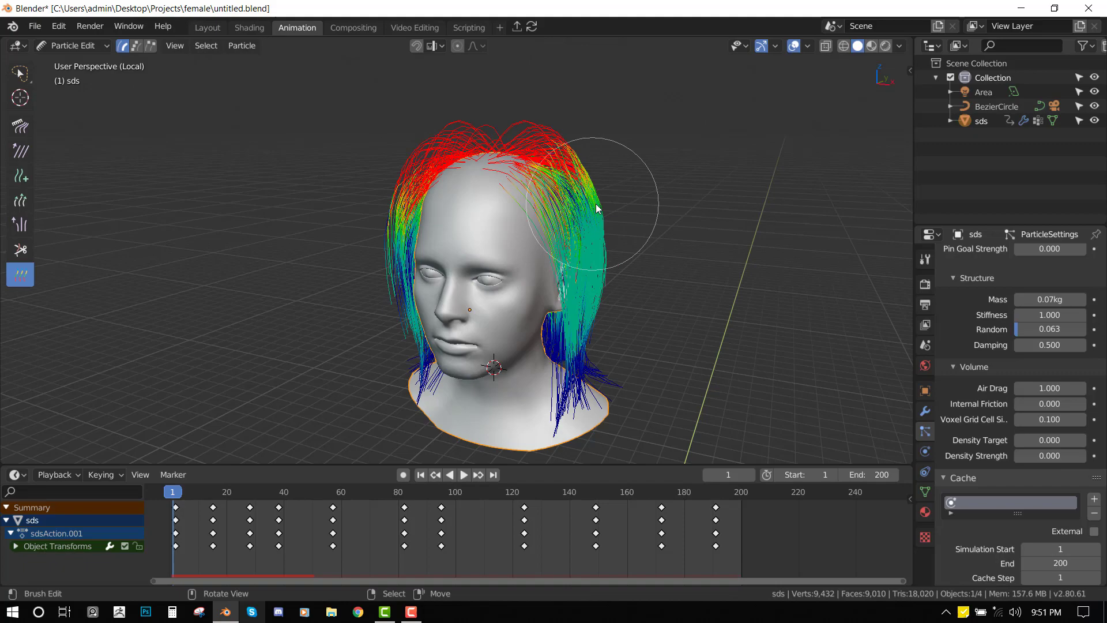
key(shift+space)
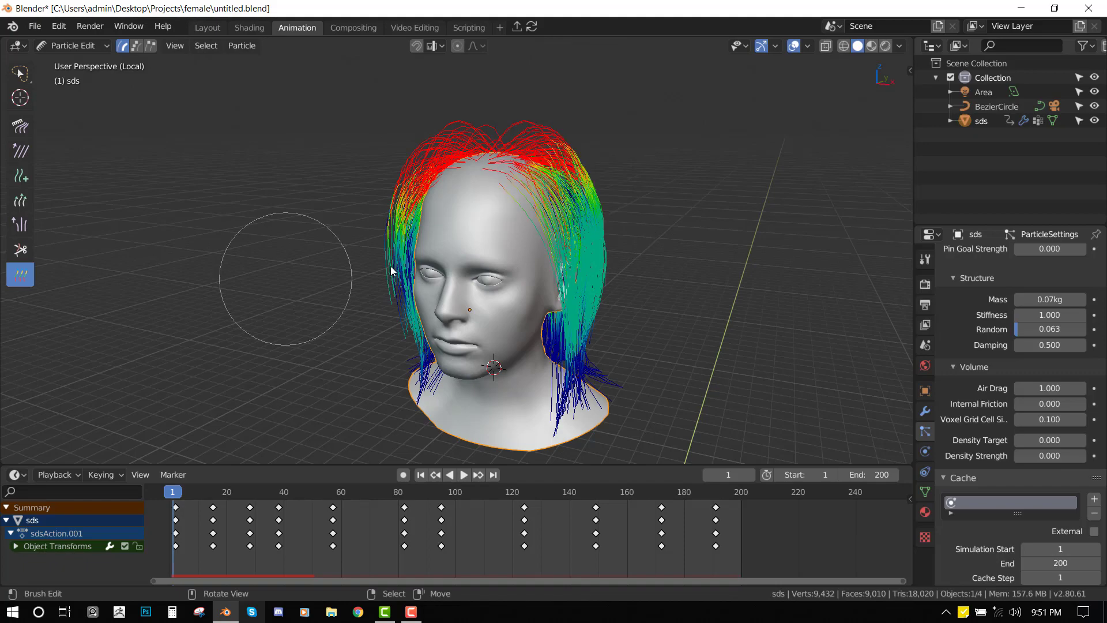
middle_drag(403, 243, 426, 249)
middle_drag(380, 292, 412, 279)
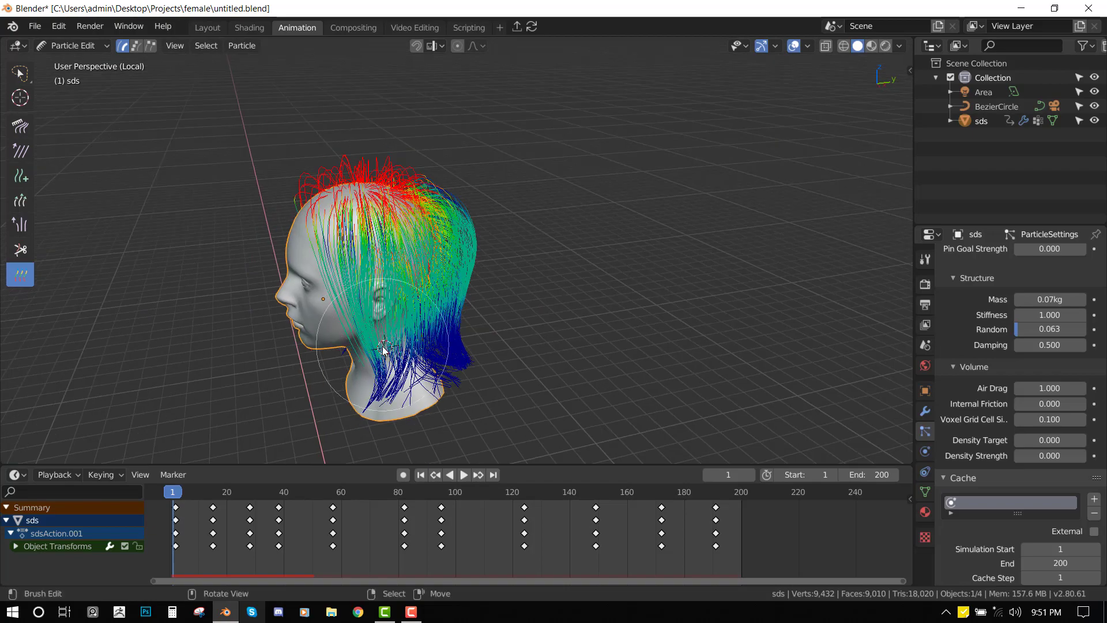
middle_drag(384, 349, 510, 282)
middle_drag(531, 191, 580, 269)
scroll(580, 268, up, 4)
mouse_move(408, 144)
middle_down()
mouse_move(485, 203)
mouse_move(450, 269)
middle_up()
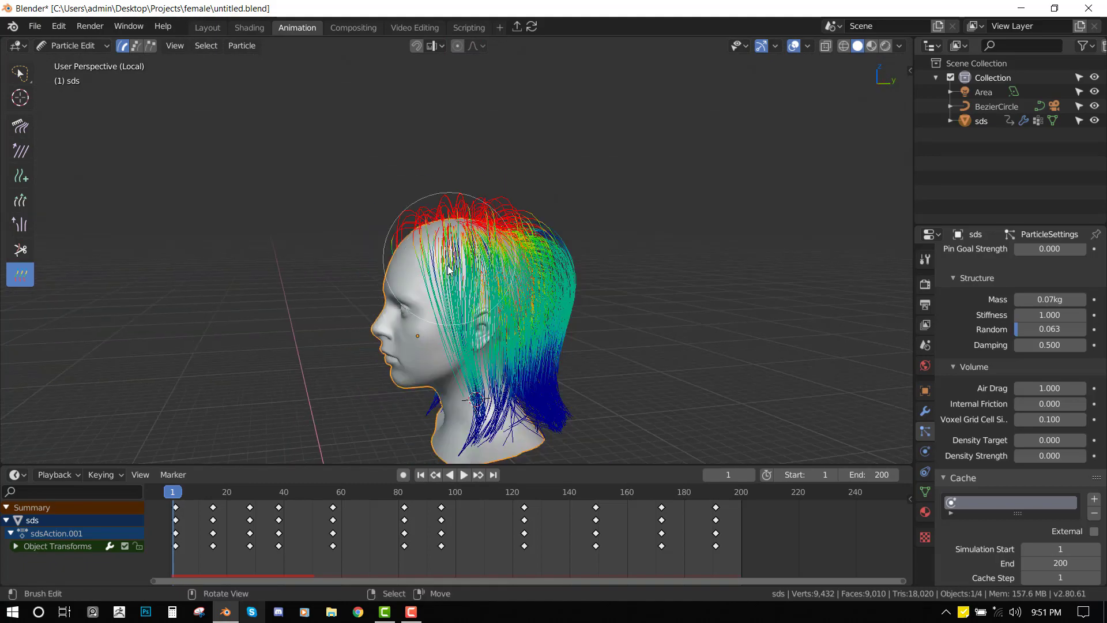
mouse_move(524, 310)
middle_down()
mouse_move(606, 310)
mouse_move(580, 391)
middle_up()
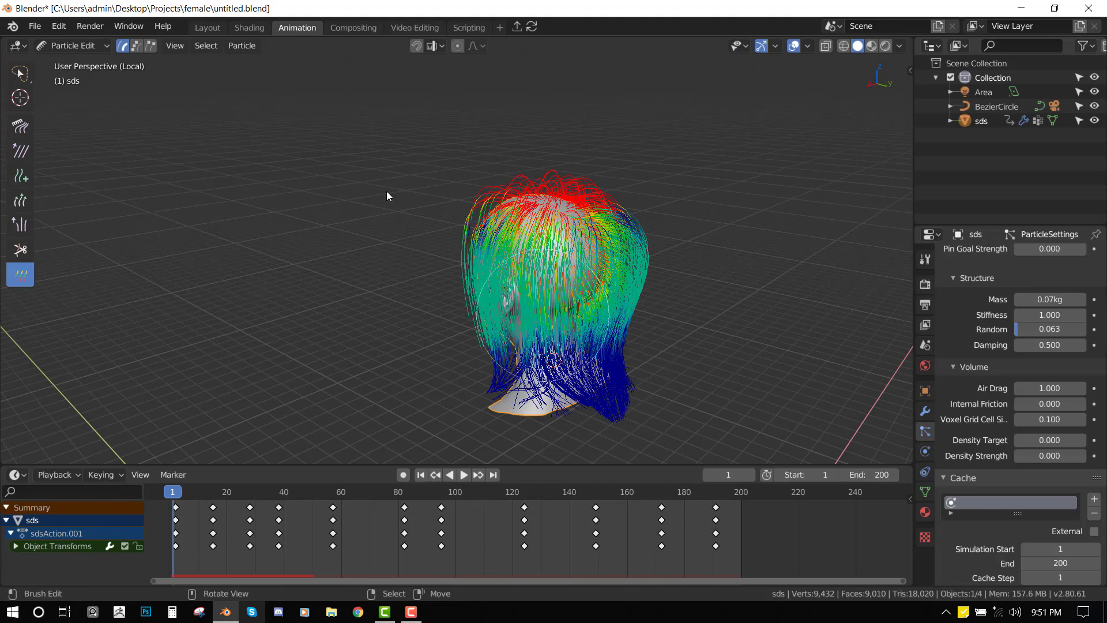
Enable Show Tool Settings in the header to expose the brush radius and strength
right_click(482, 50)
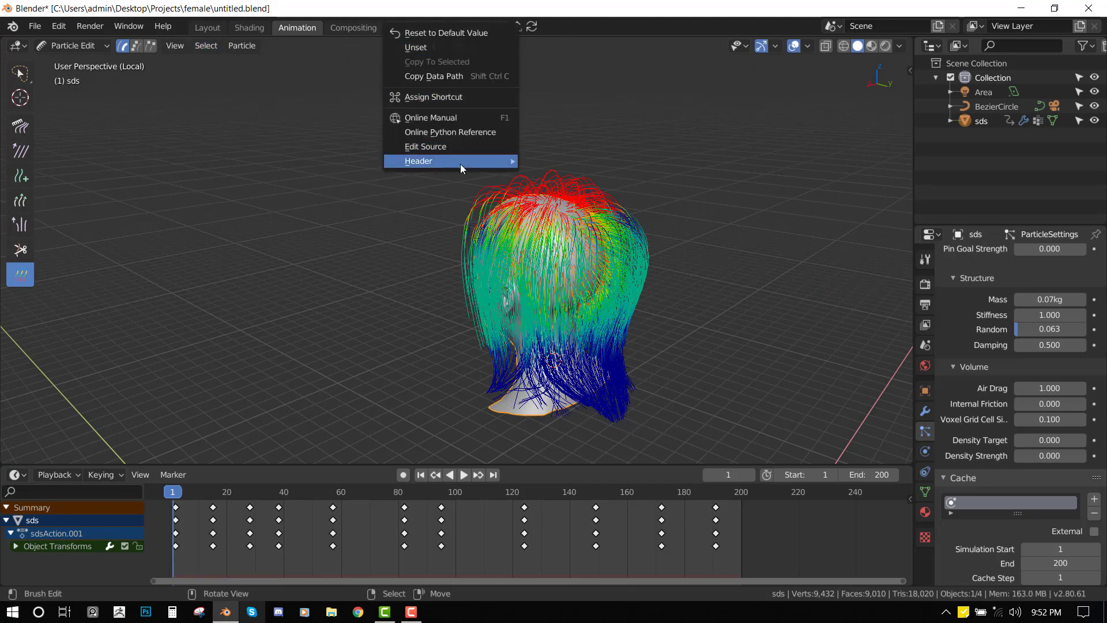
mouse_move(462, 168)
key(Return)
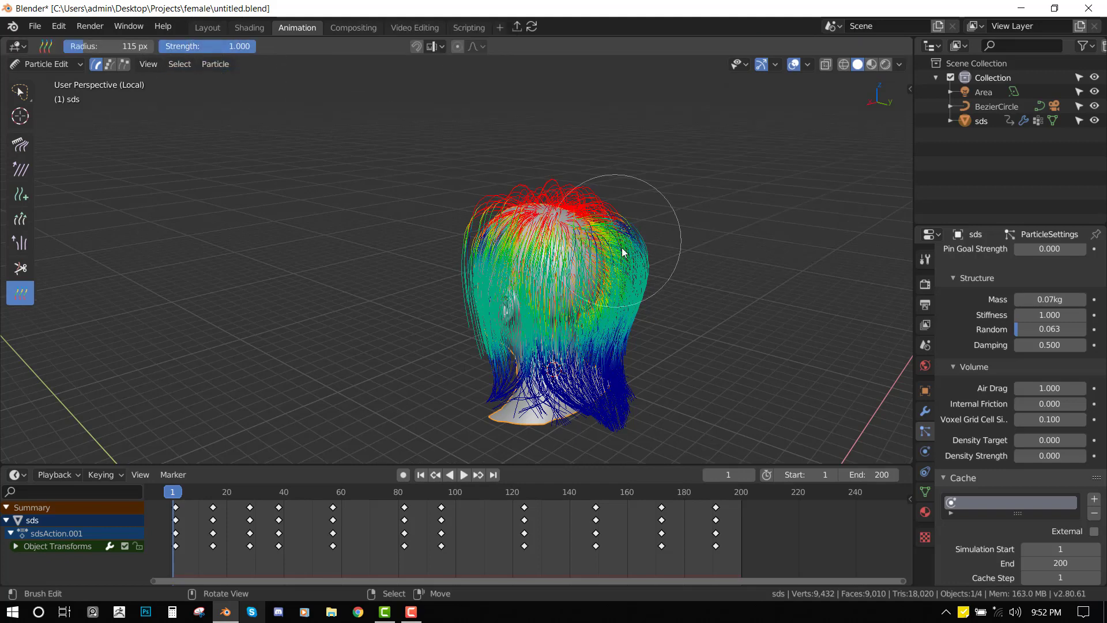
scroll(552, 252, down, 2)
middle_drag(588, 317, 518, 305)
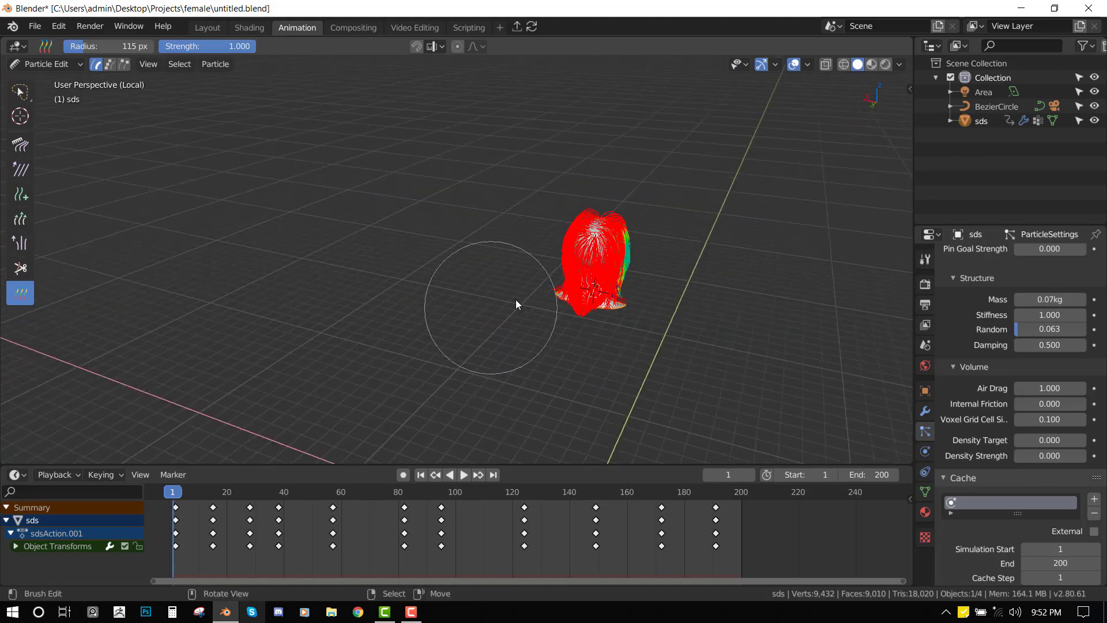
middle_drag(634, 245, 657, 320)
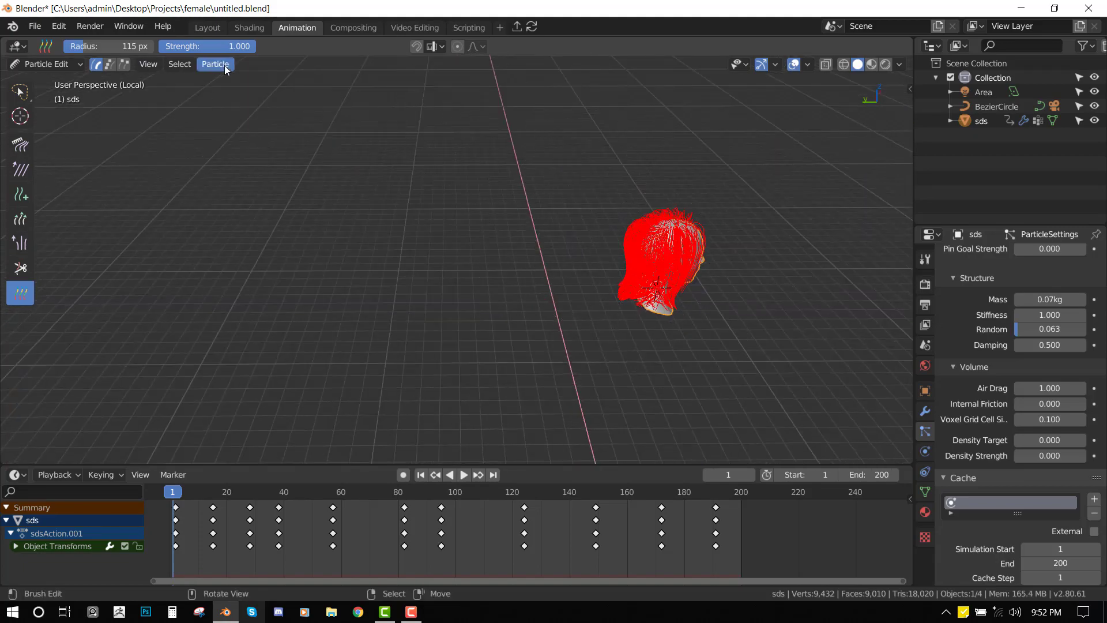
middle_drag(783, 365, 823, 374)
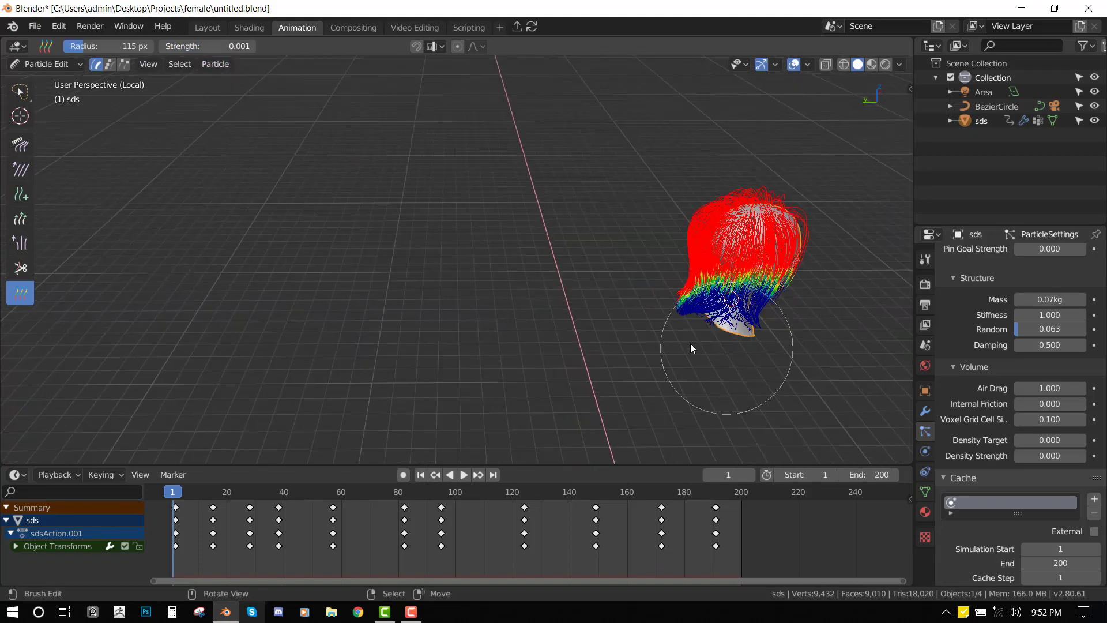
middle_drag(690, 343, 502, 415)
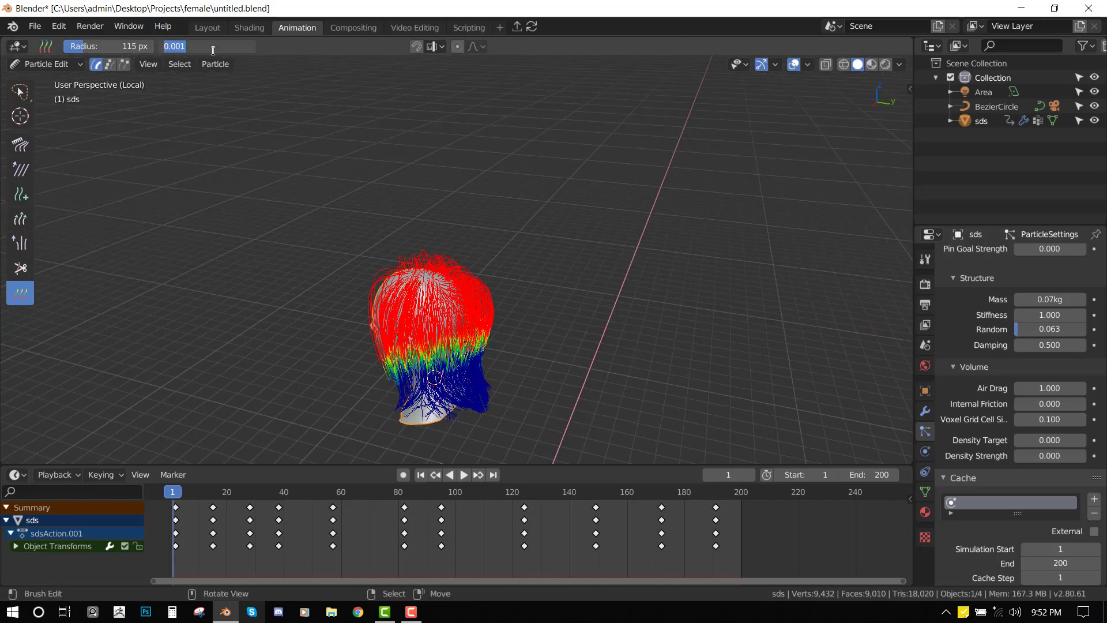
Paint the hair strands with the Weight brush at strength 0.5
key(Return)
middle_drag(430, 192, 402, 321)
mouse_move(548, 298)
middle_down()
mouse_move(519, 323)
mouse_move(640, 346)
mouse_move(601, 299)
middle_up()
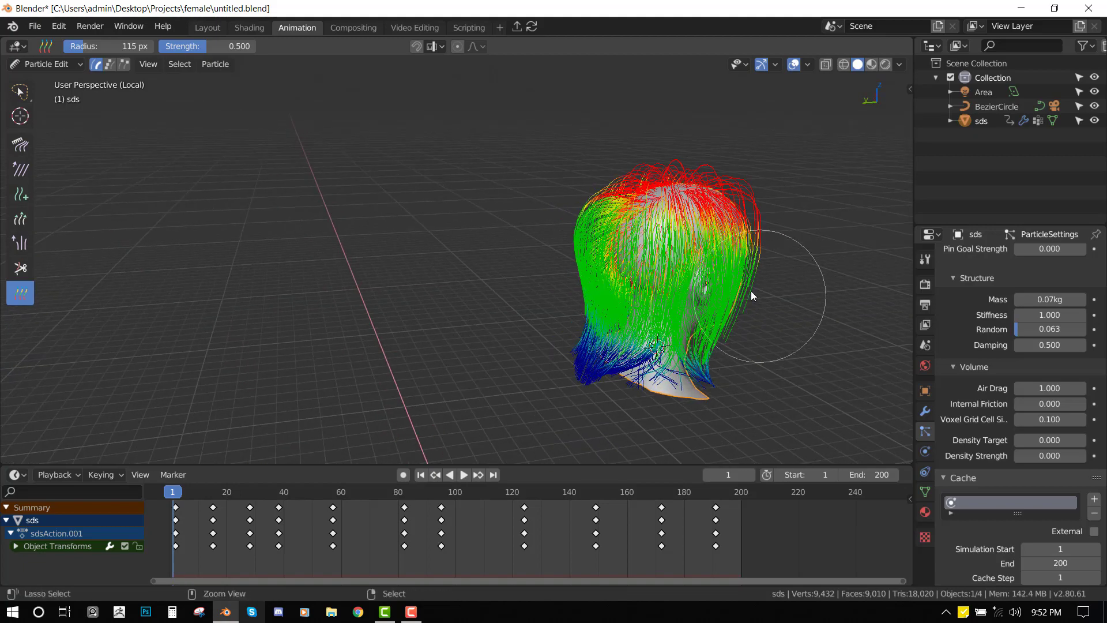
Return to Object Mode and play the weighted hair simulation through to frame 129
key(ctrl+Tab)
click(641, 283)
key(space)
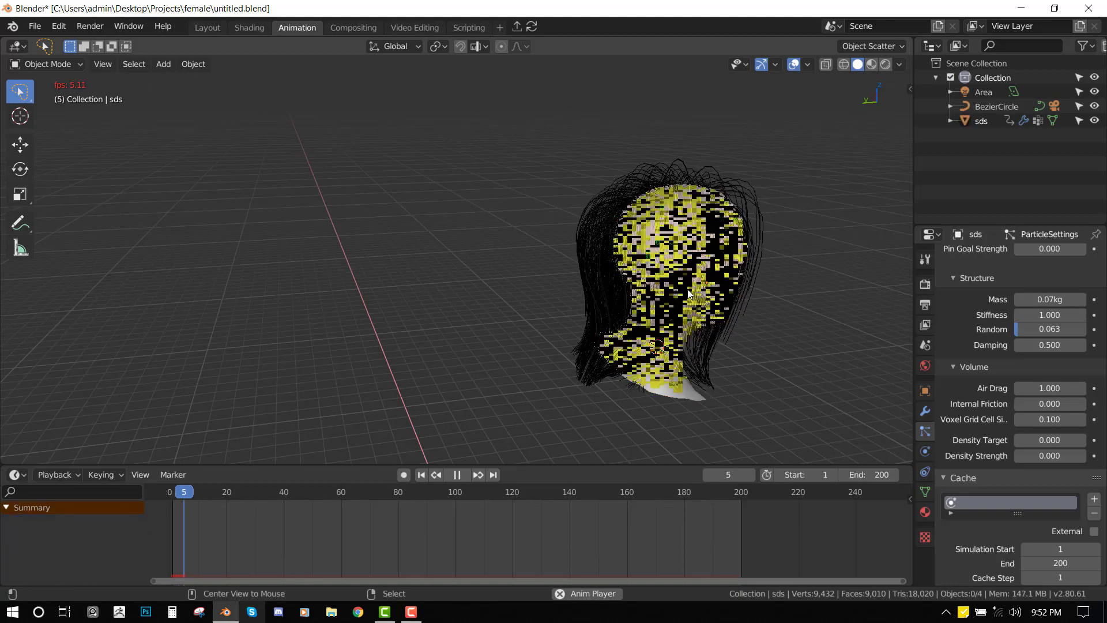
key(KP_1)
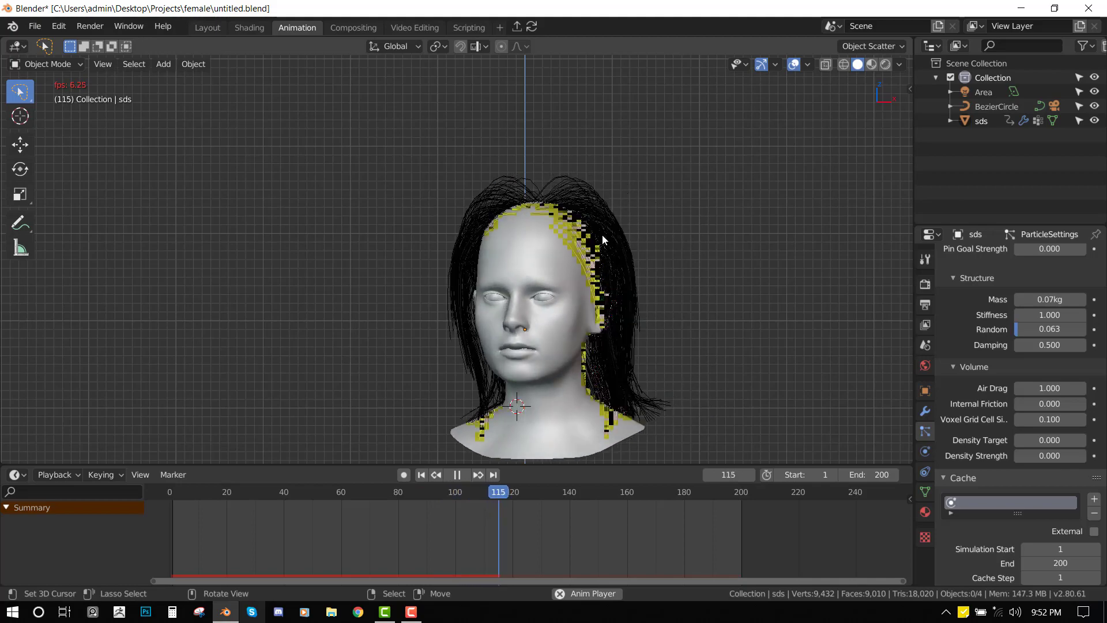
key(space)
middle_drag(604, 233, 636, 238)
key(space)
key(space)
key(KP_1)
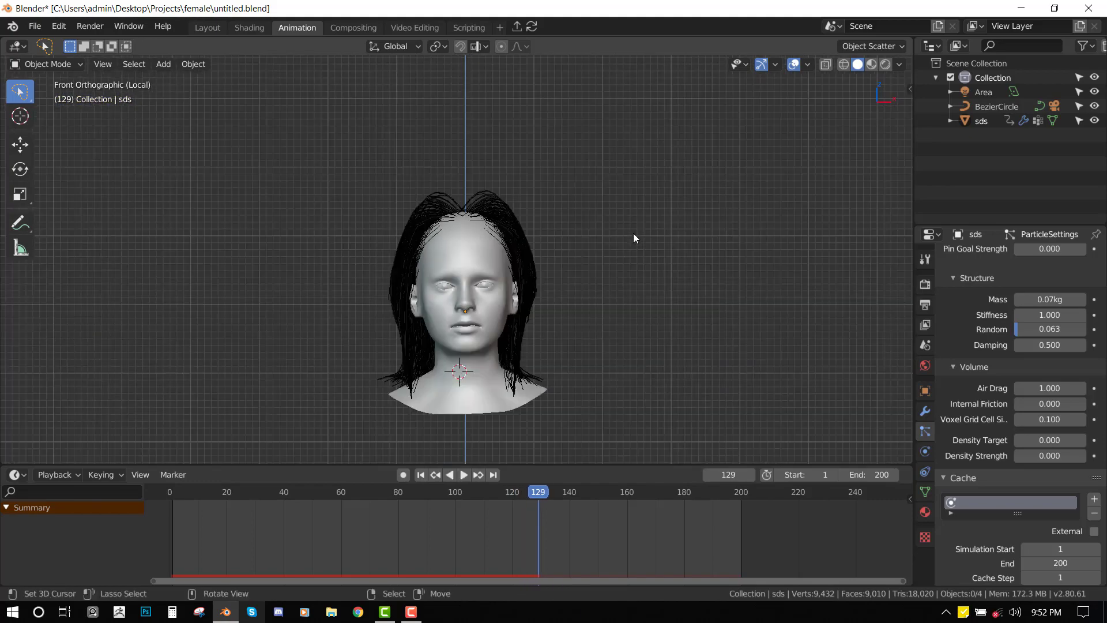